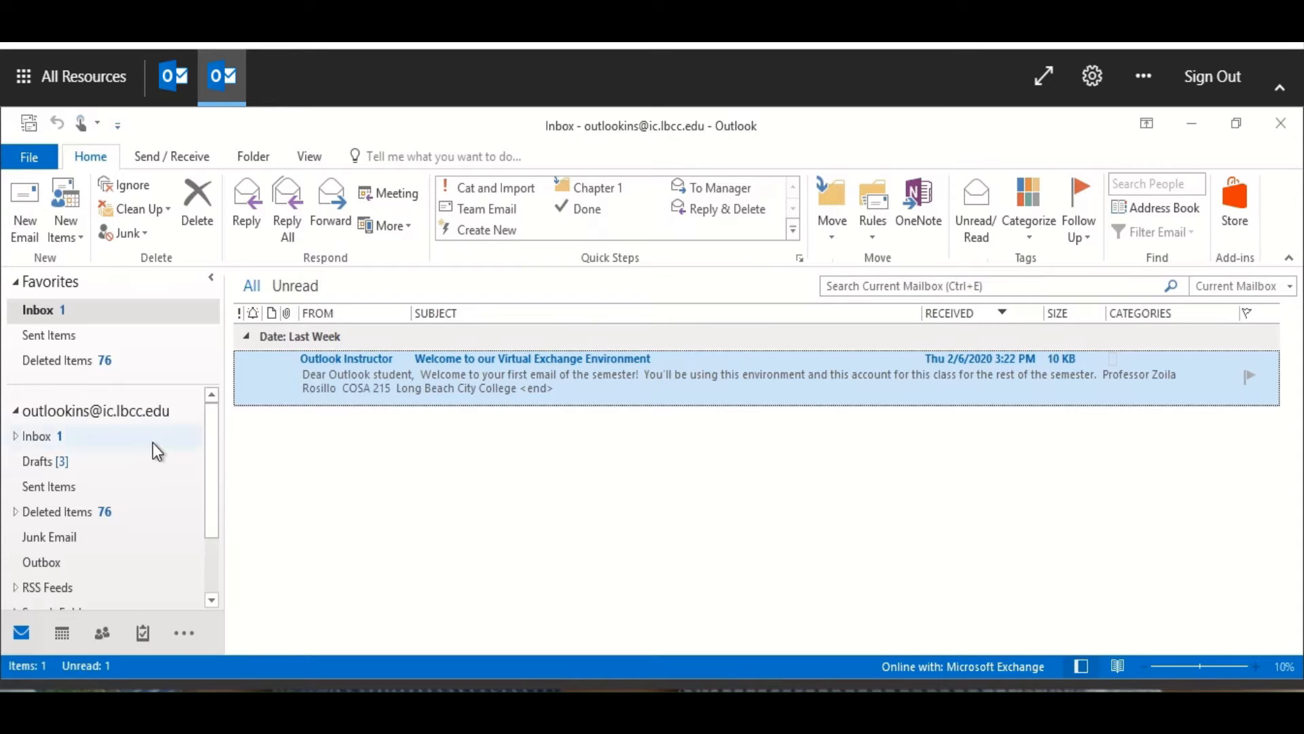
- Start a new email and open its message properties with the voting and tracking options
left_click(26, 204)
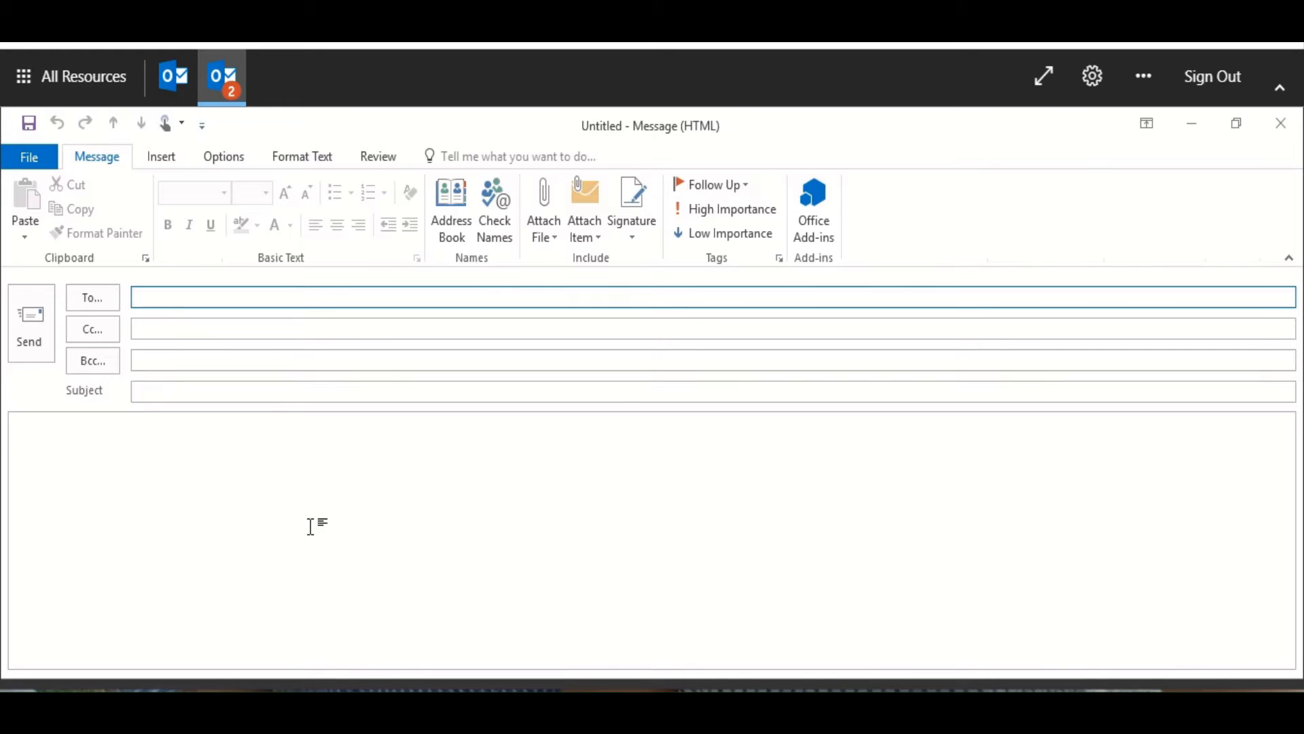
left_click(229, 158)
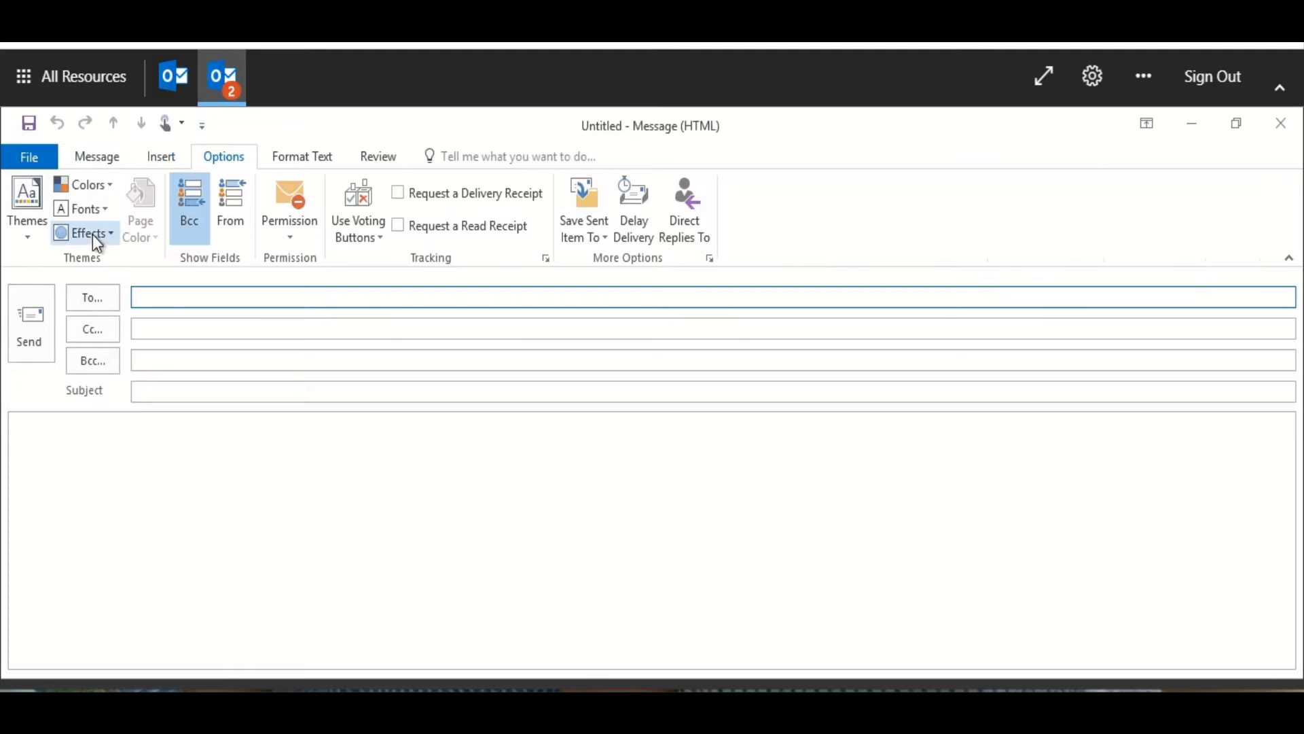
left_click(546, 258)
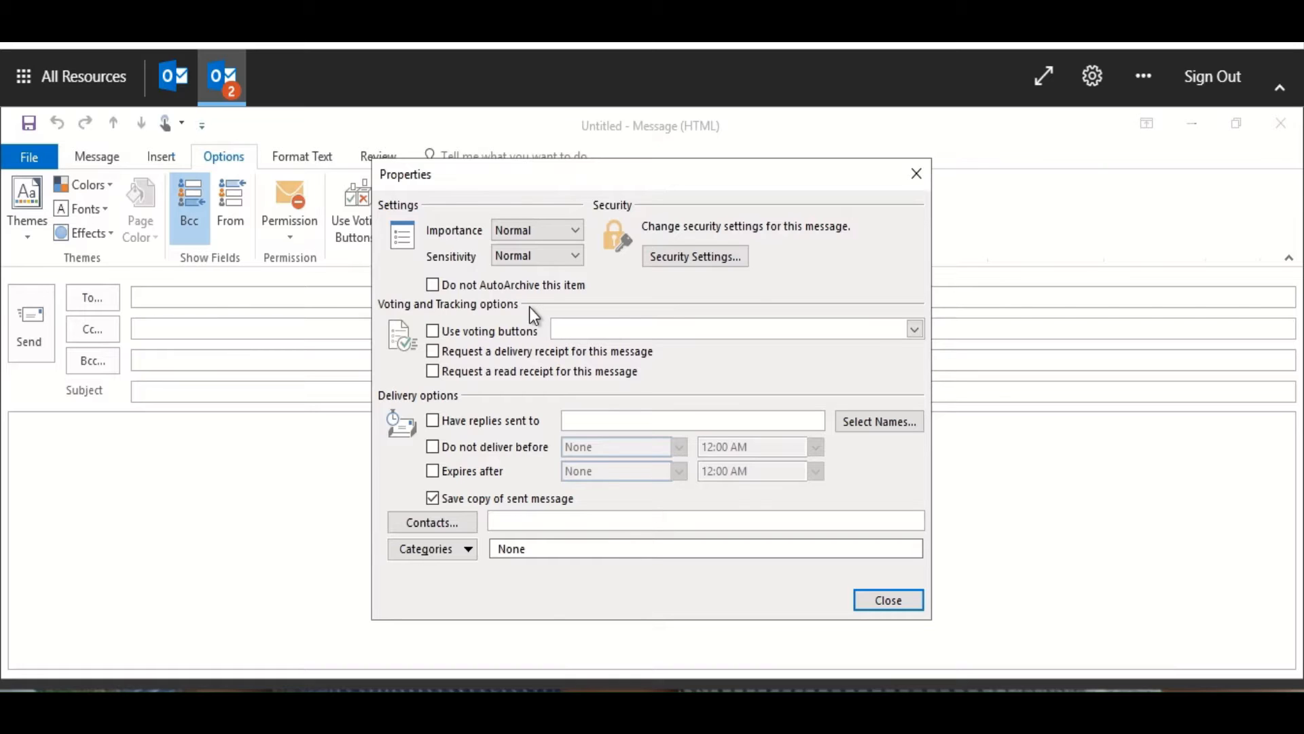
left_click(436, 330)
left_click(914, 331)
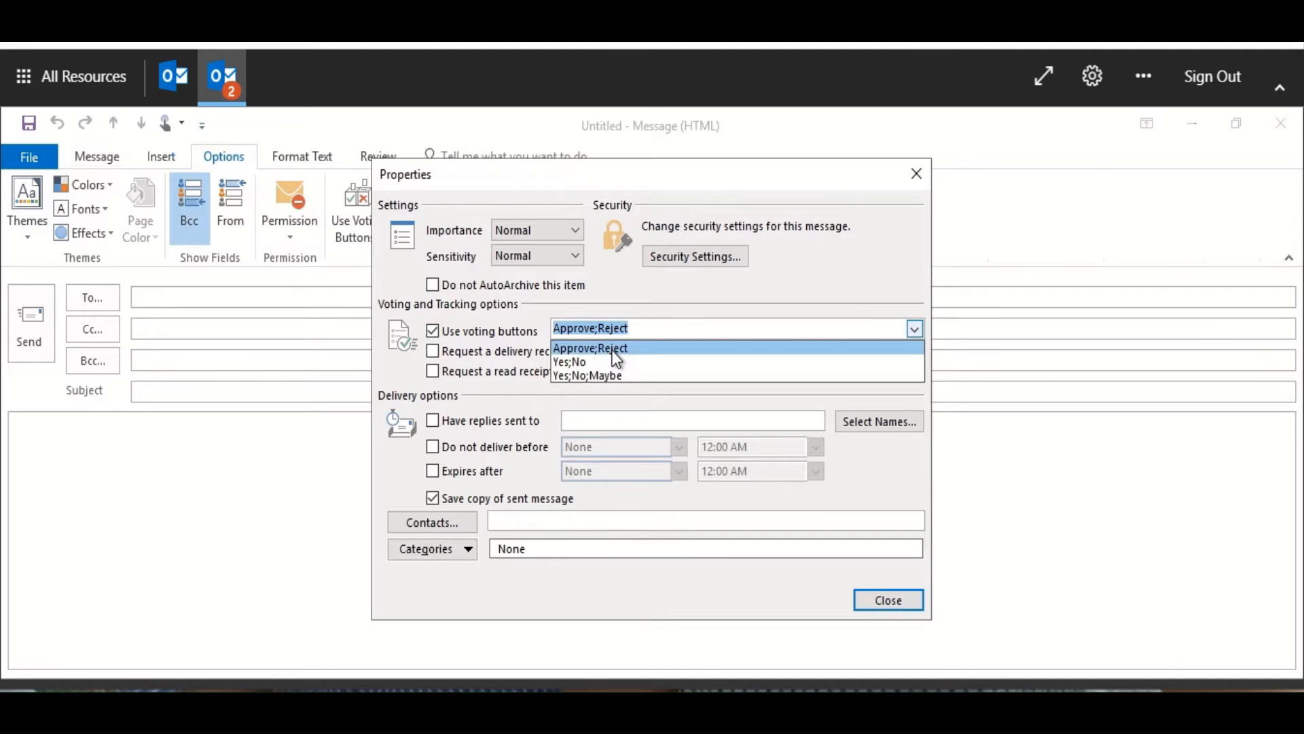
left_click(643, 328)
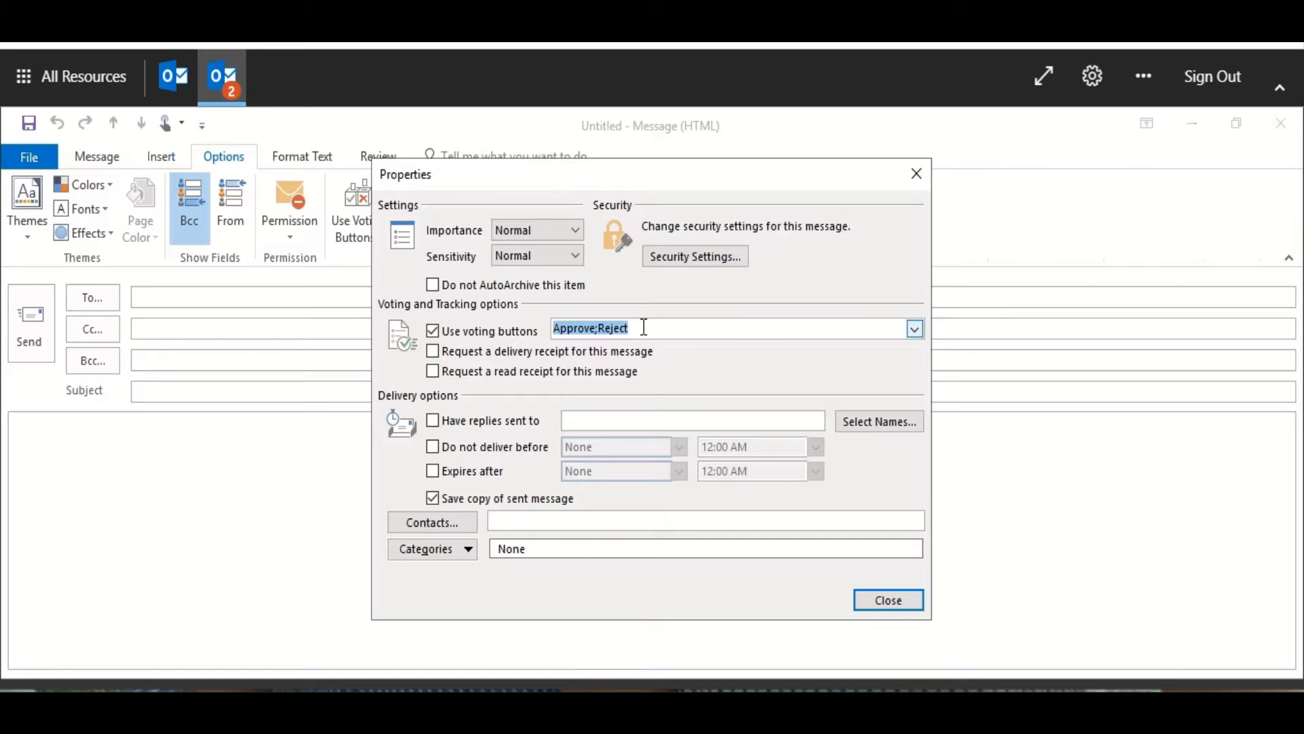
key("Delete")
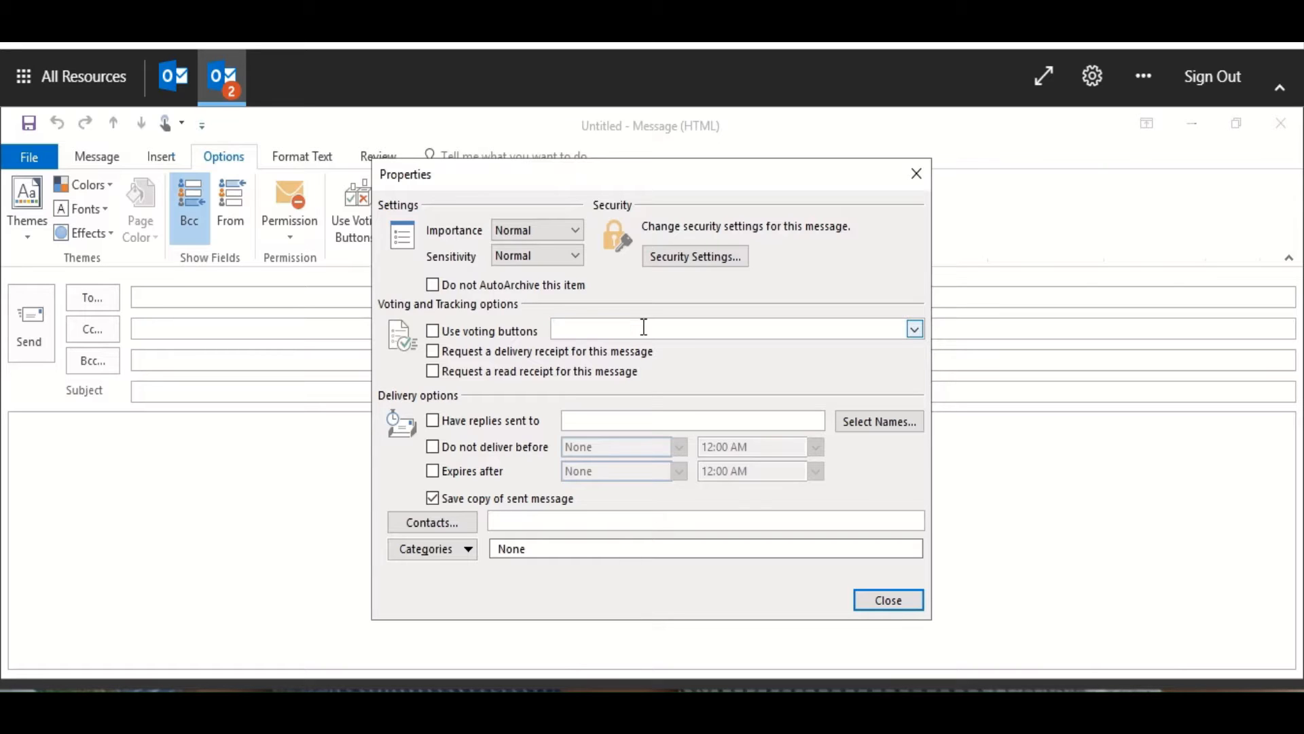
- Enable voting buttons for the message with the custom choices Mimi's;Stonefire Grill; Panera
left_click(432, 330)
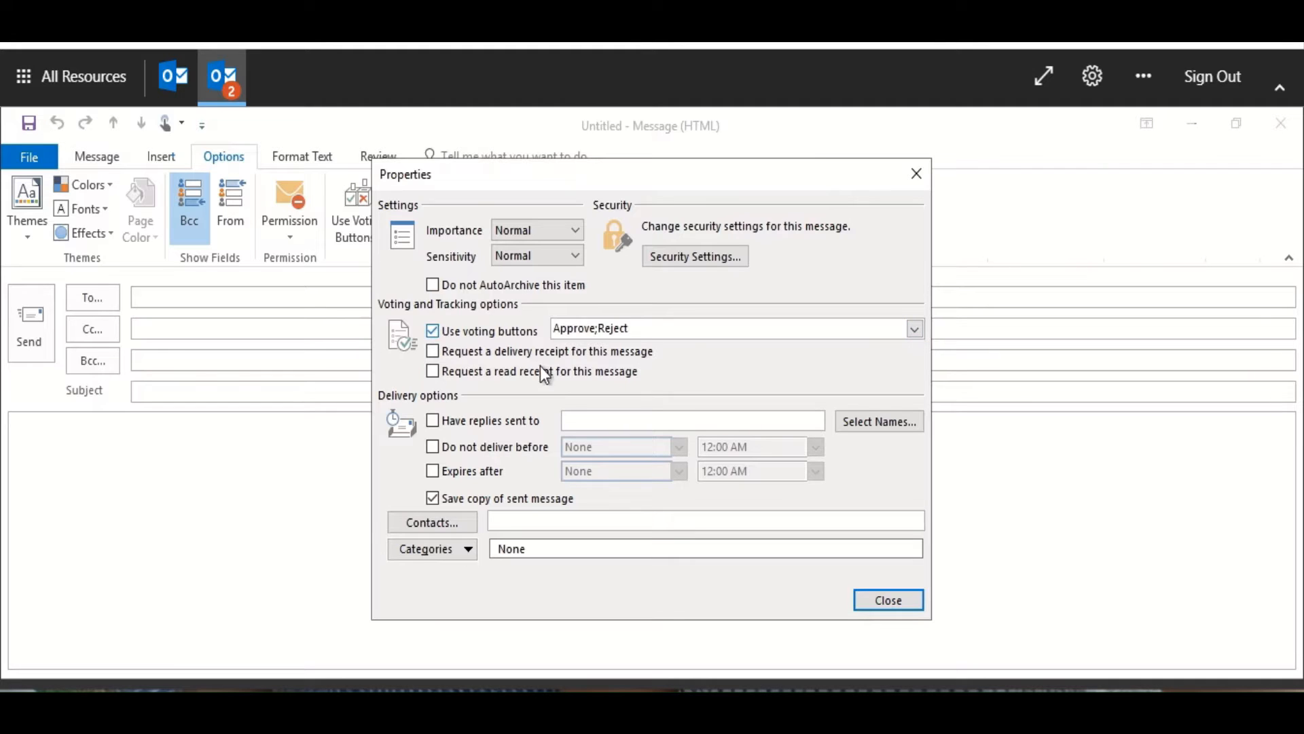
double_click(579, 326)
key("Delete")
key("ctrl+a")
key("BackSpace")
type("Mimi's")
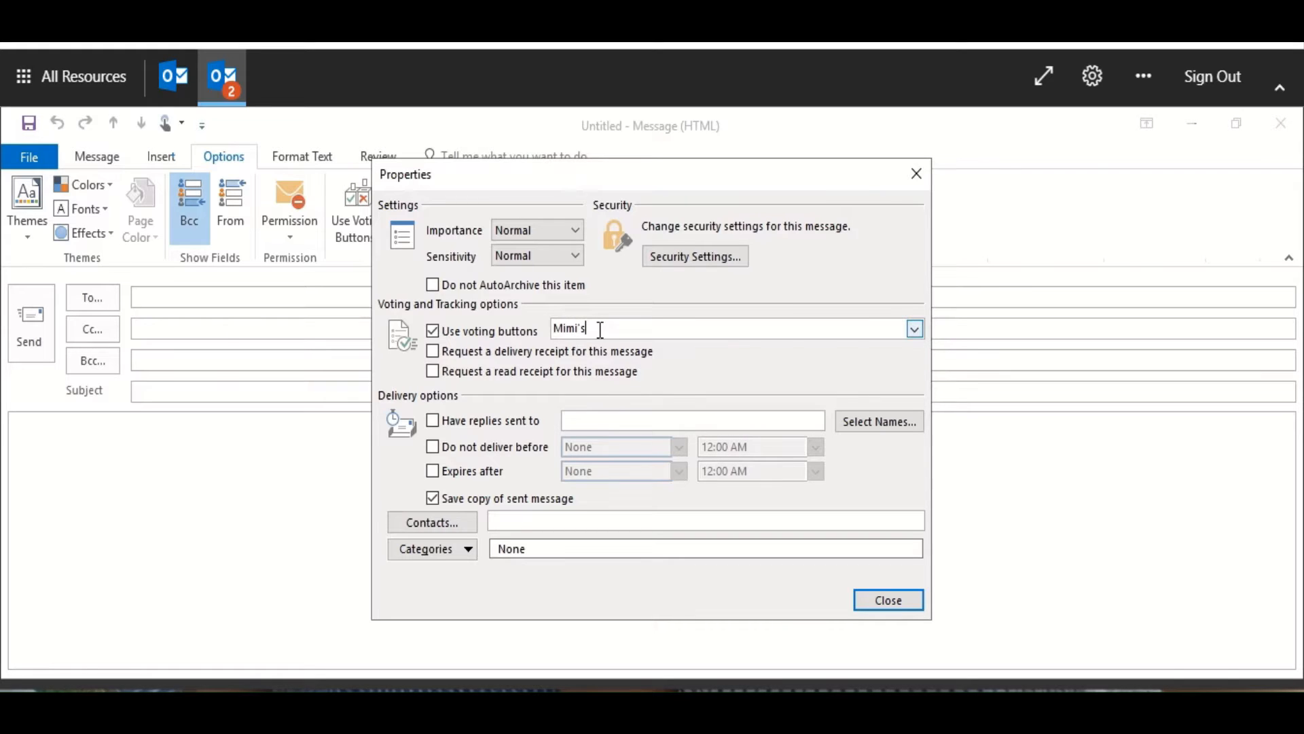
type(";Stonefire Grill")
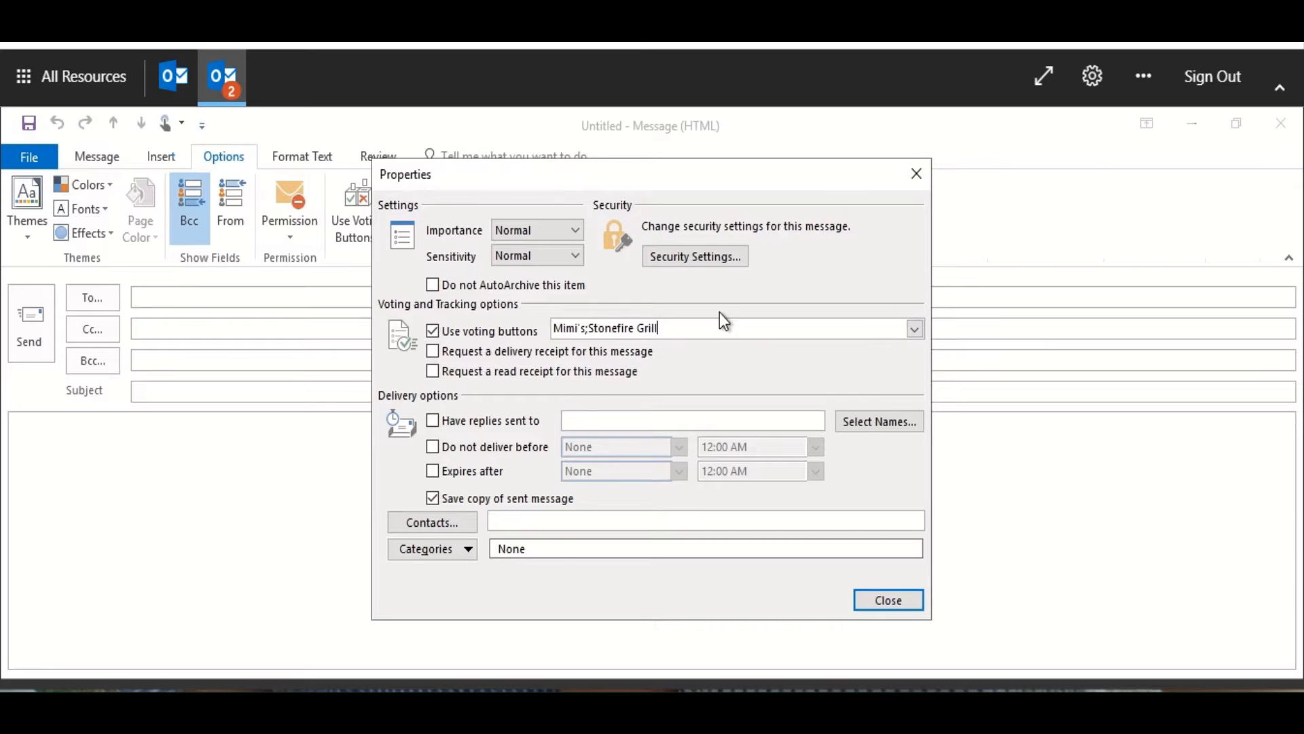
type("; Panera")
- Have replies sent to a contact from the Global Address List, removing the default Outlook Instructor entry
left_click(433, 421)
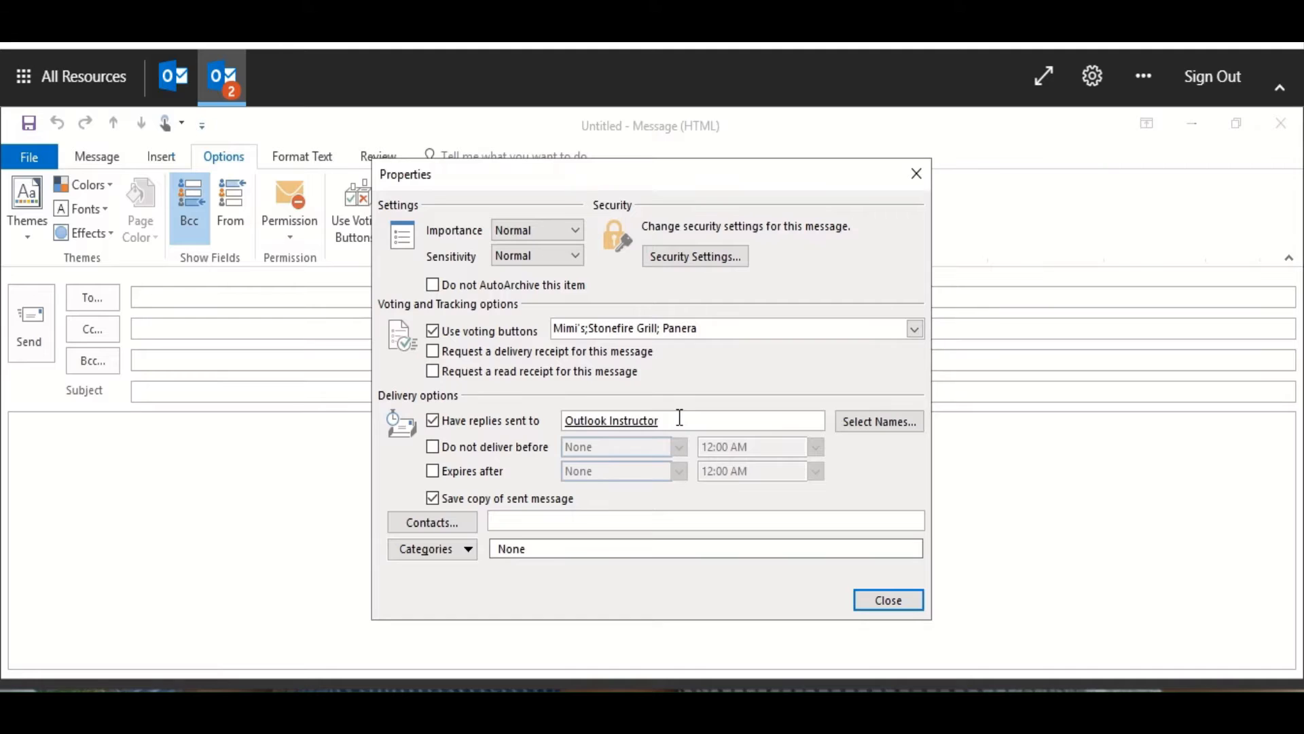
left_click(870, 423)
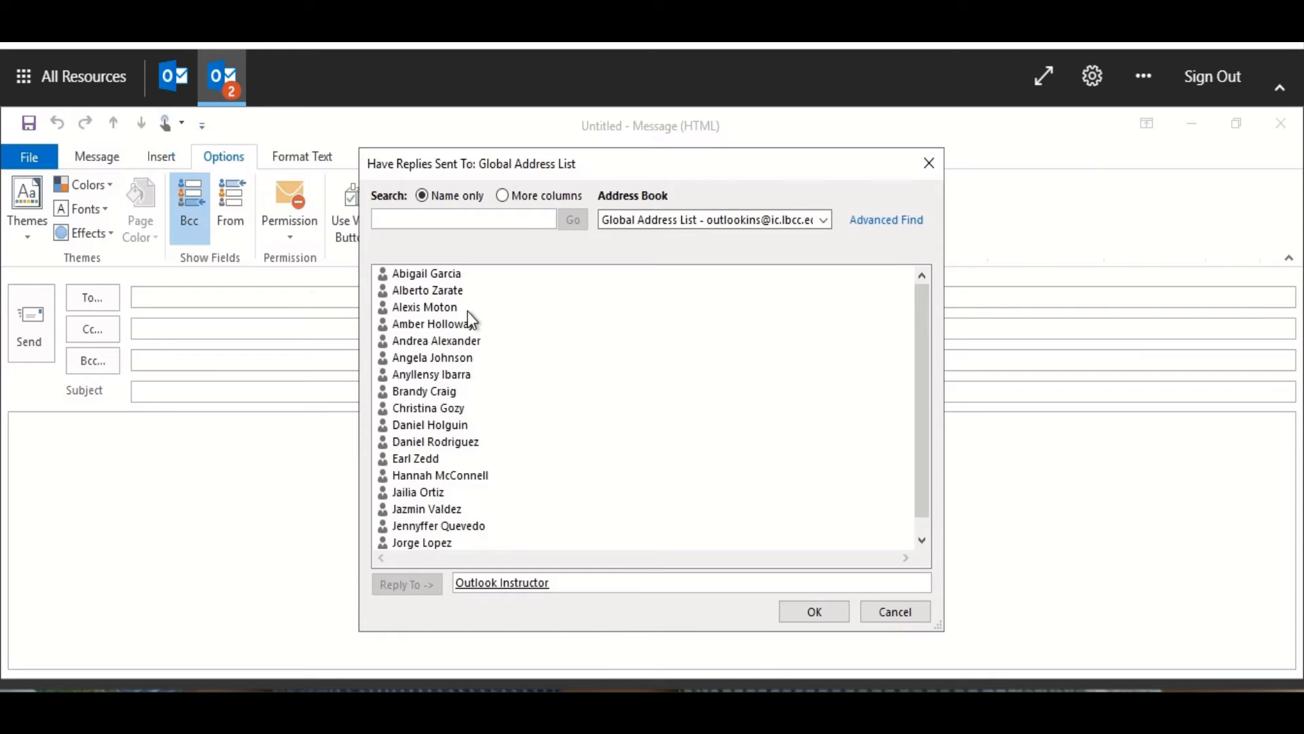
left_click(446, 409)
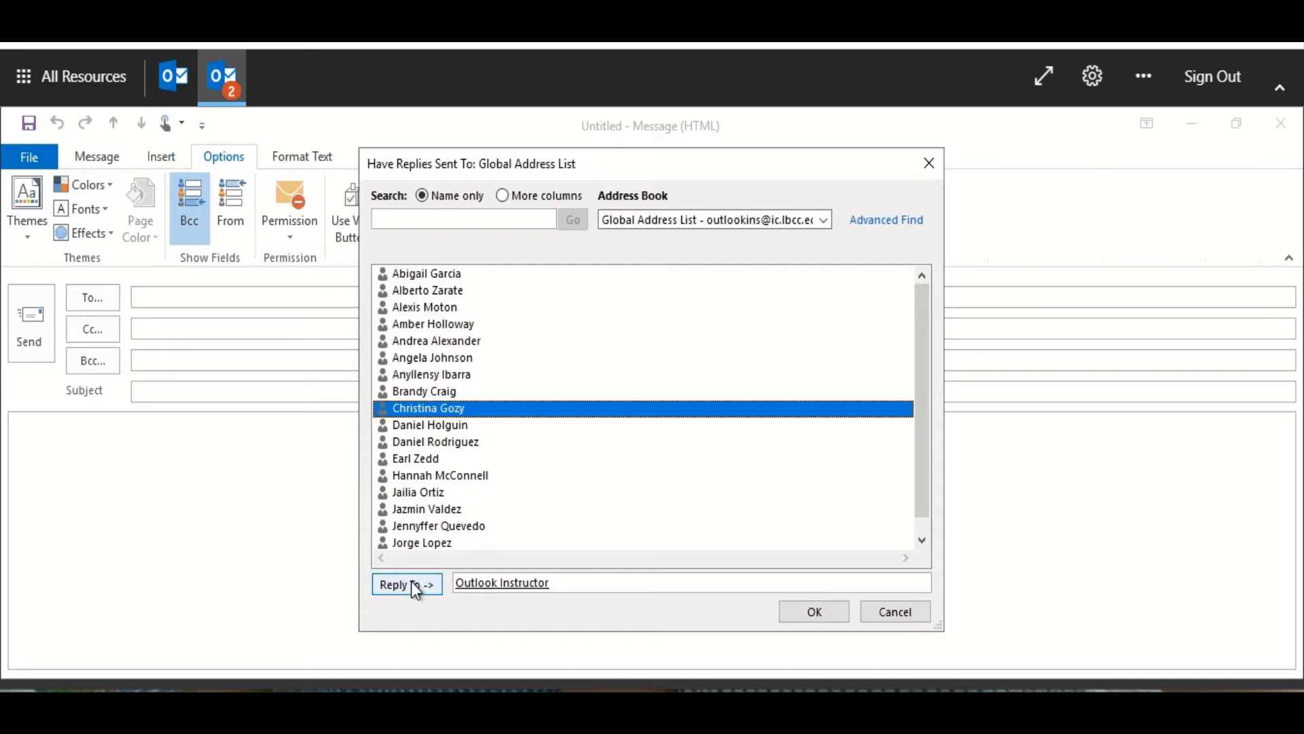
left_click(409, 586)
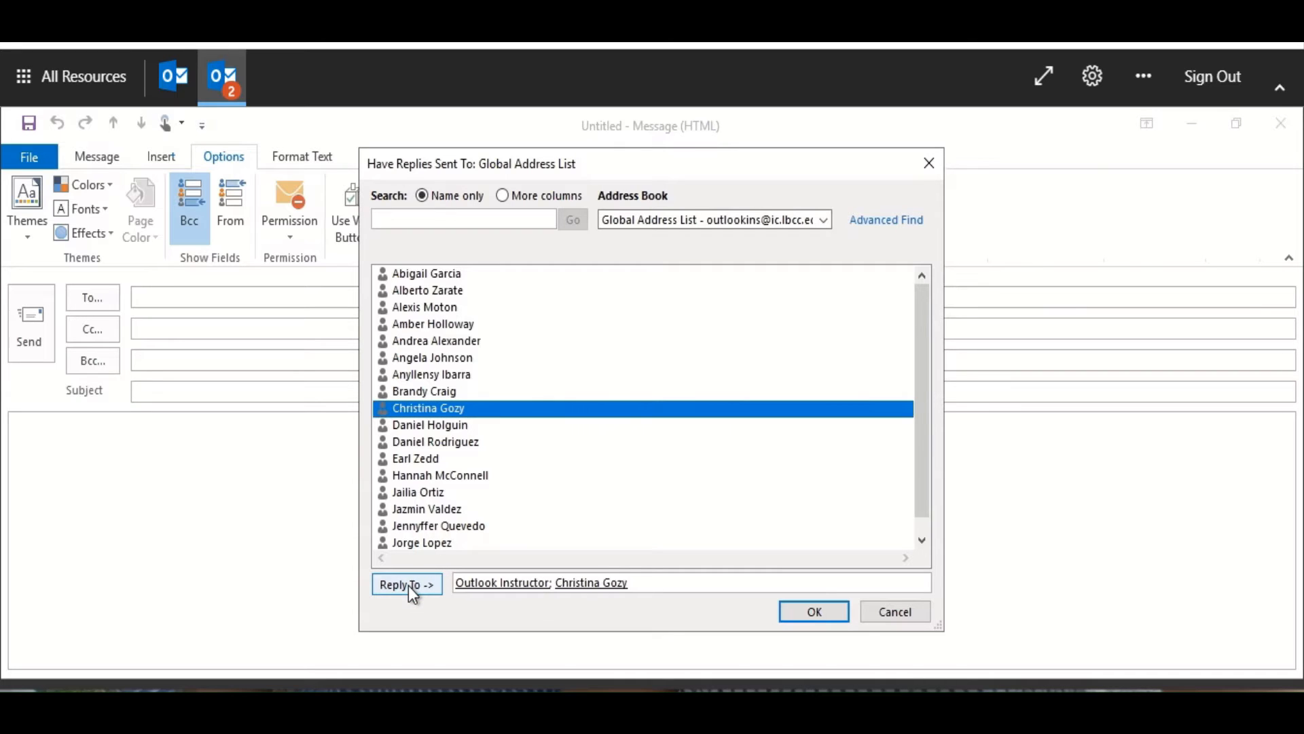
left_click(549, 582)
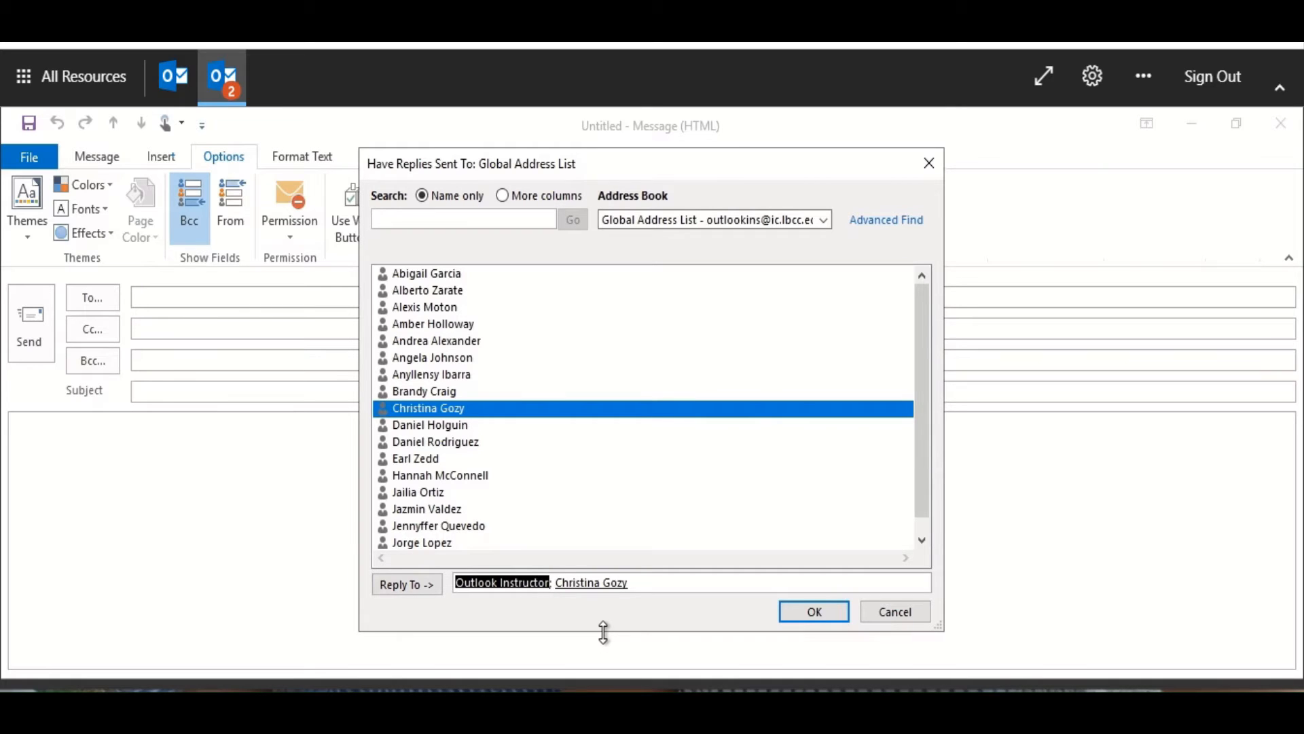
key("Delete")
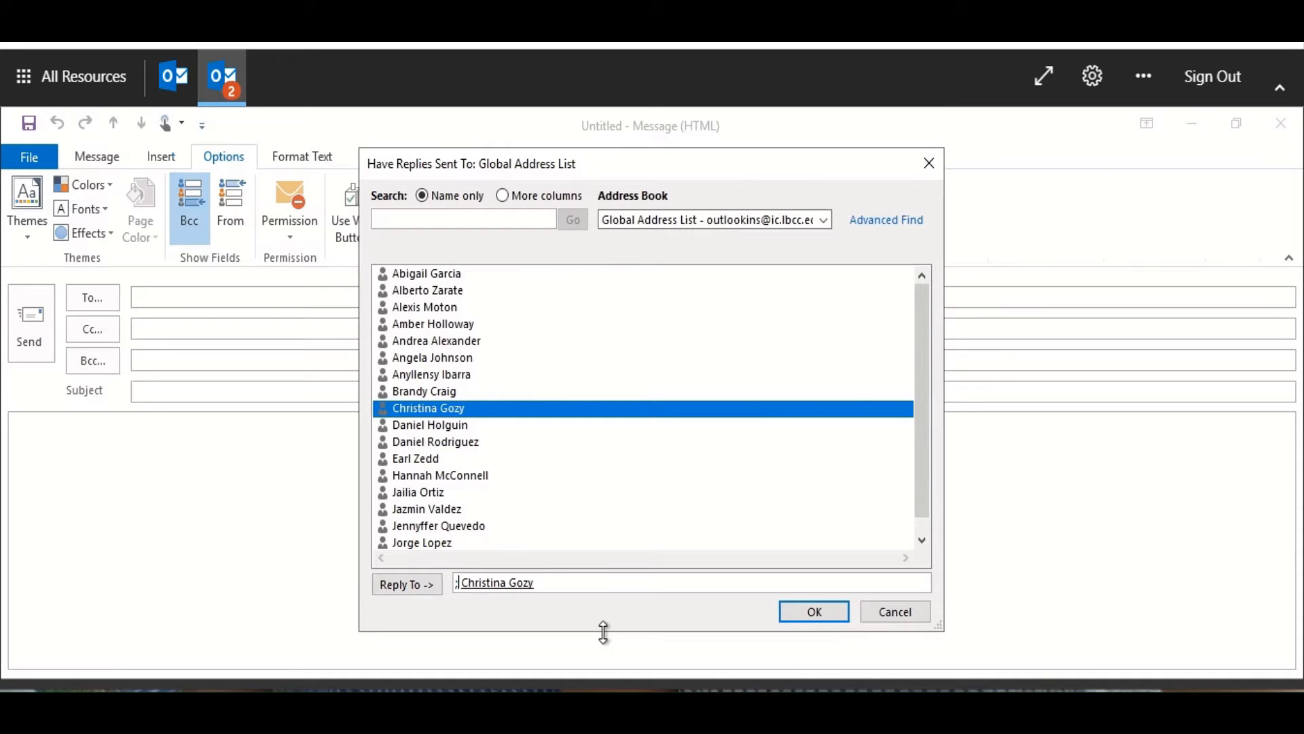
key("BackSpace")
key("BackSpace")
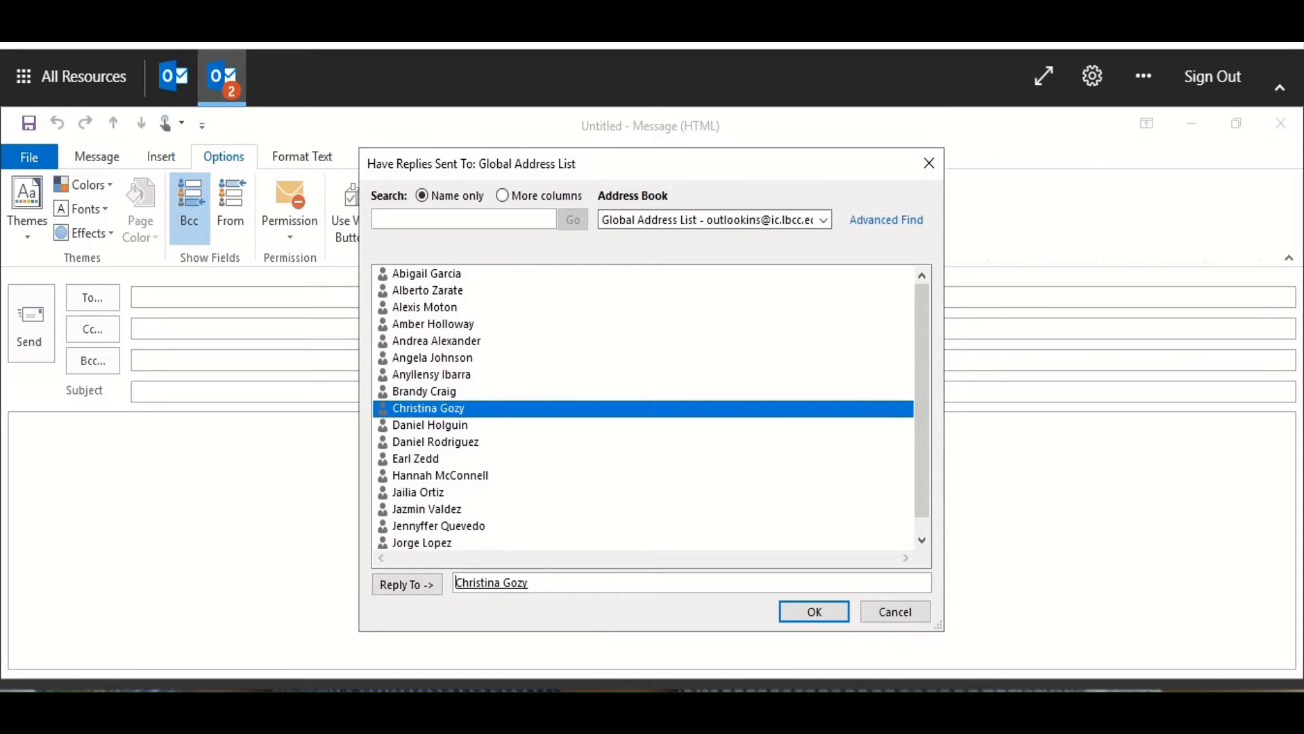
left_click(824, 615)
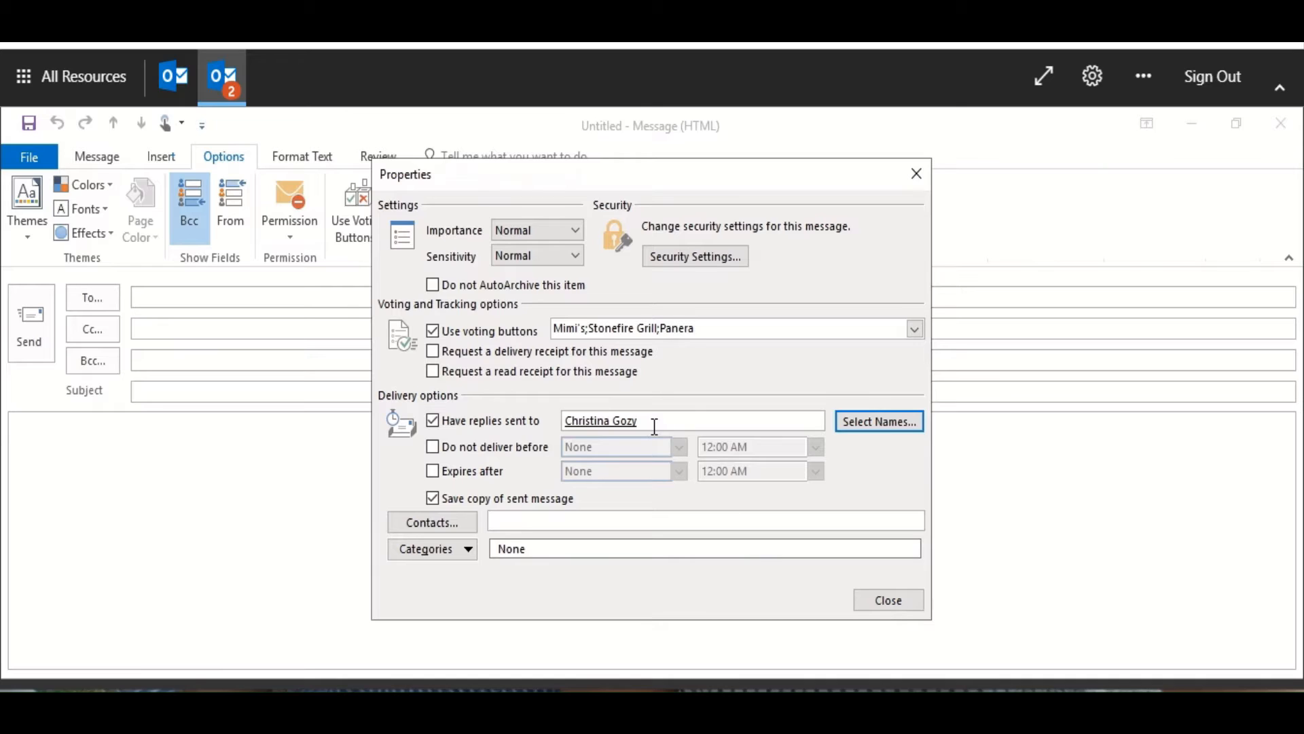
- Delay the message's delivery until 2/15/2020 at 5:00 PM and make it expire after 2/15/2020 at 5:00 PM
left_click(433, 447)
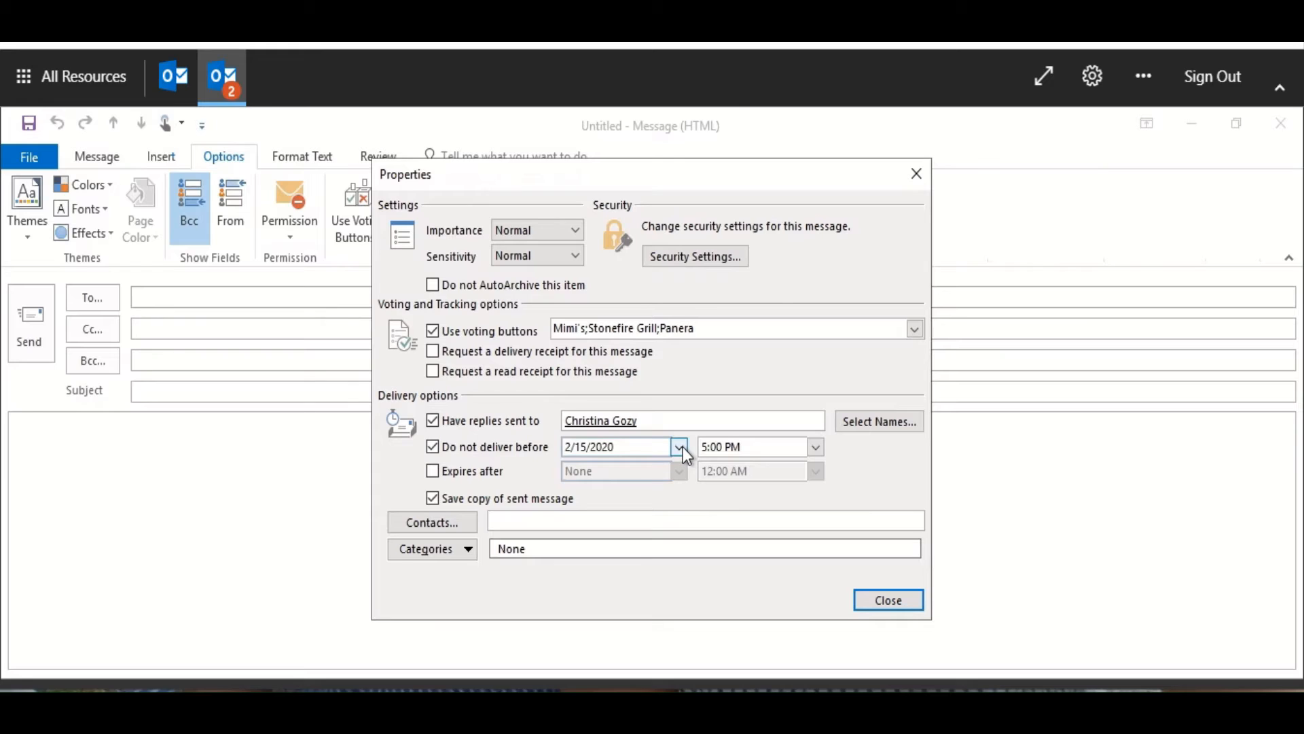
left_click(815, 447)
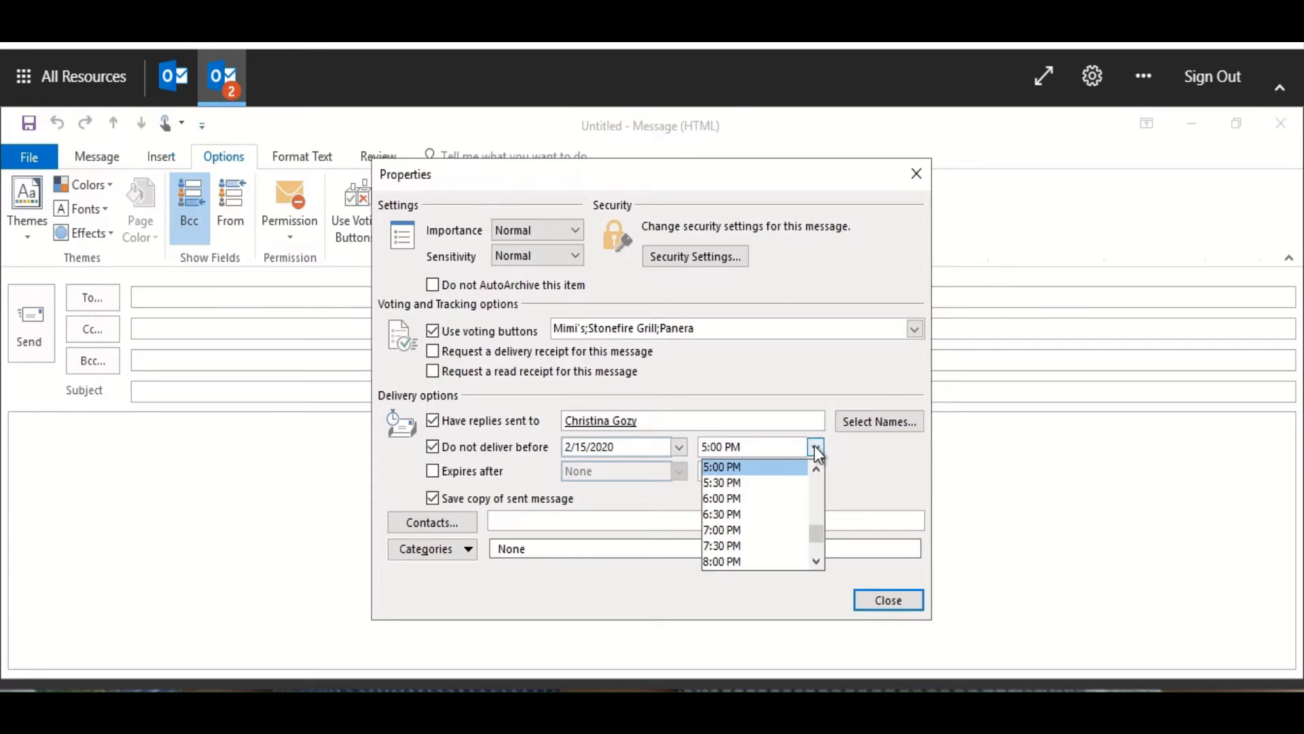
left_click(817, 449)
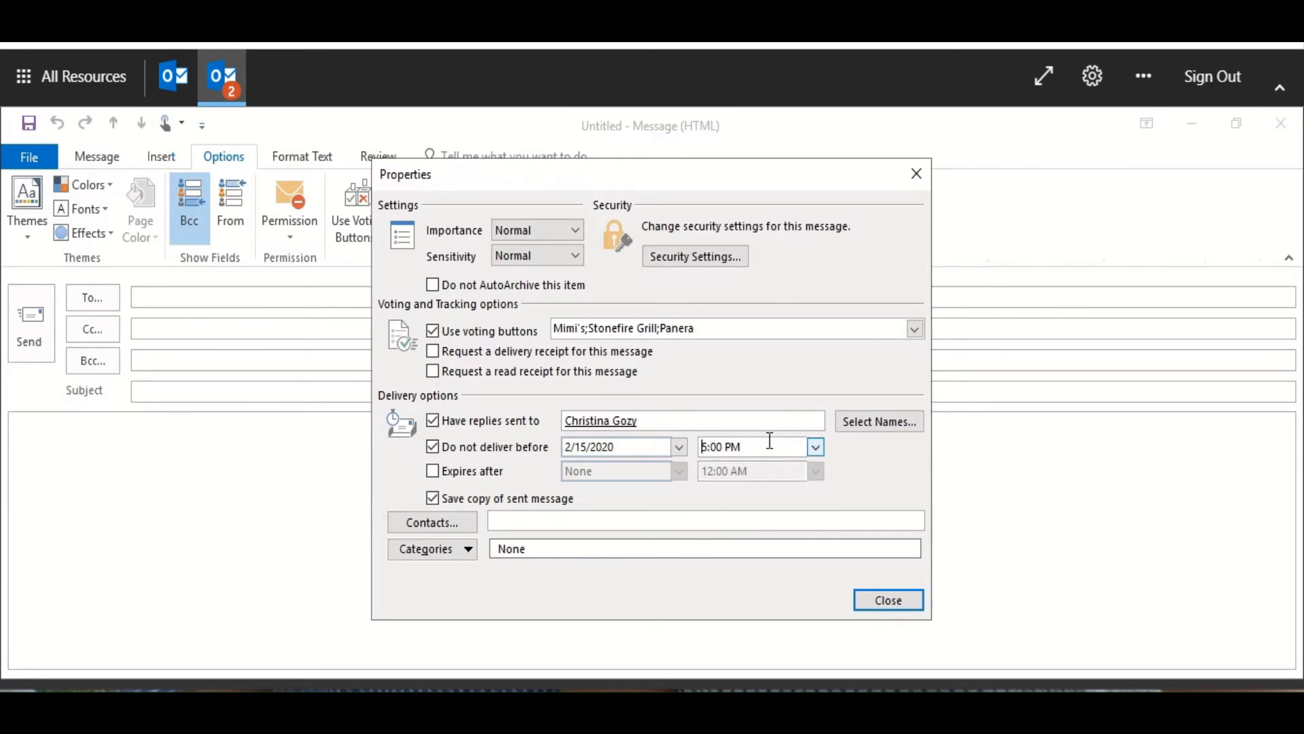
left_click(678, 450)
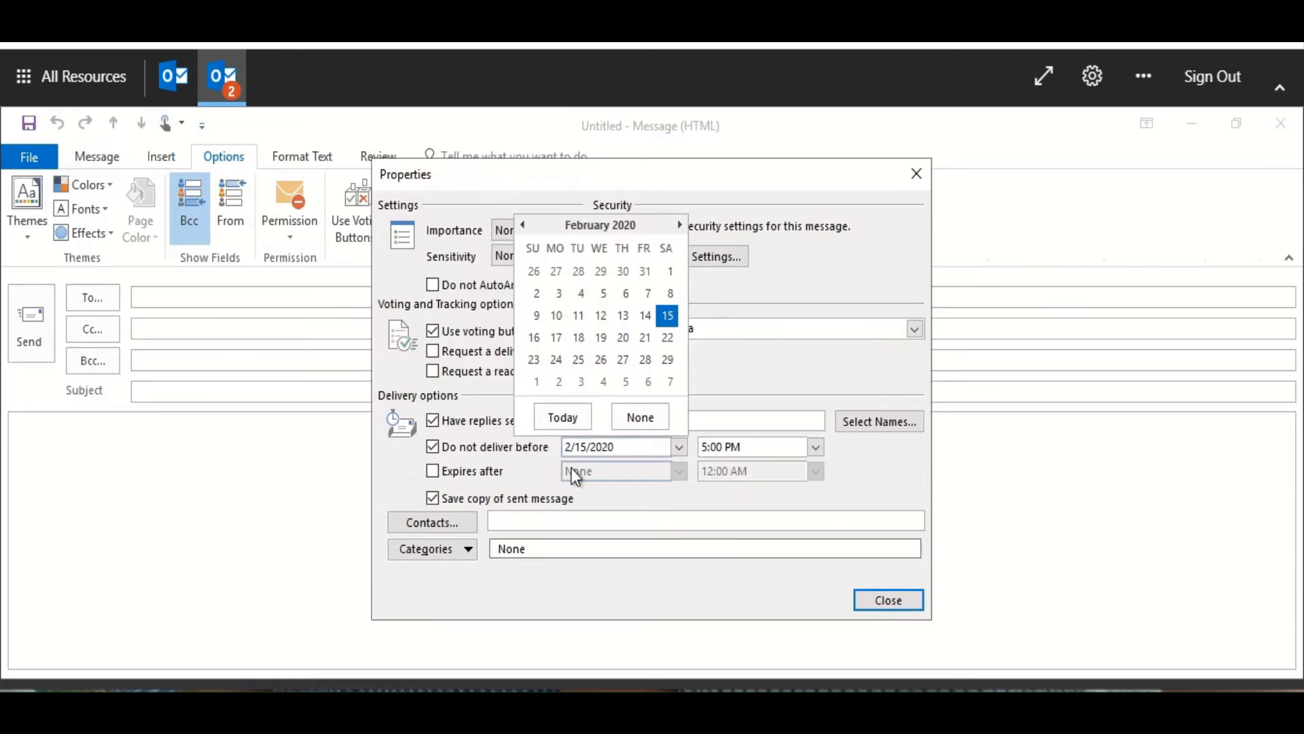
left_click(671, 312)
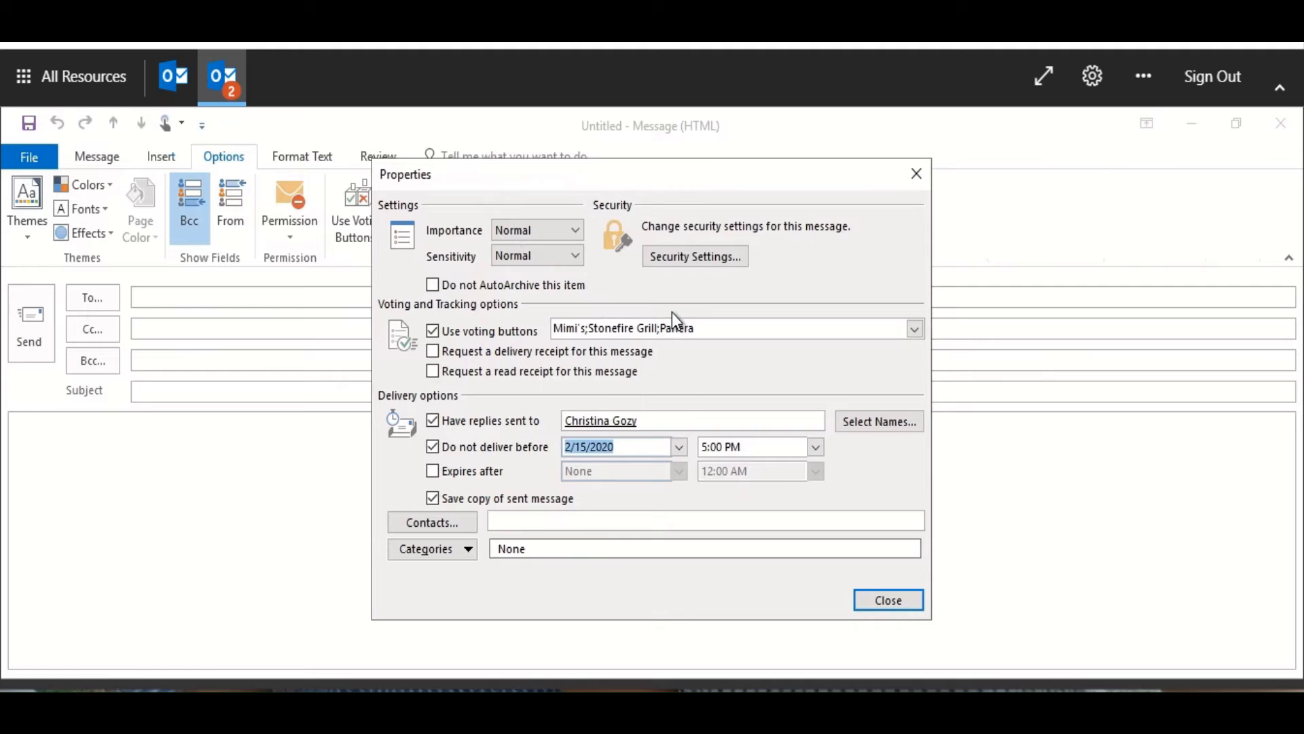
left_click(433, 471)
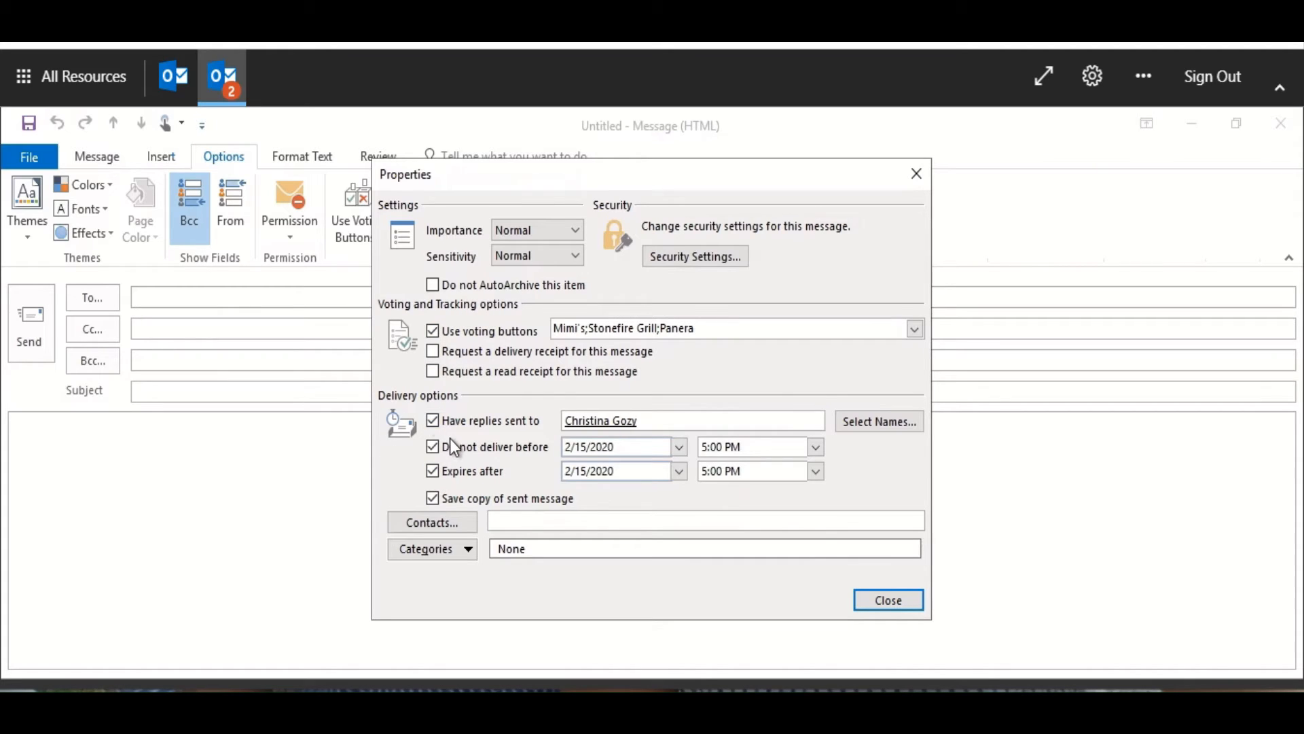
- Turn off reply redirection, delayed delivery and expiration, and request a read receipt before closing the message properties
left_click(433, 421)
left_click(433, 449)
left_click(434, 473)
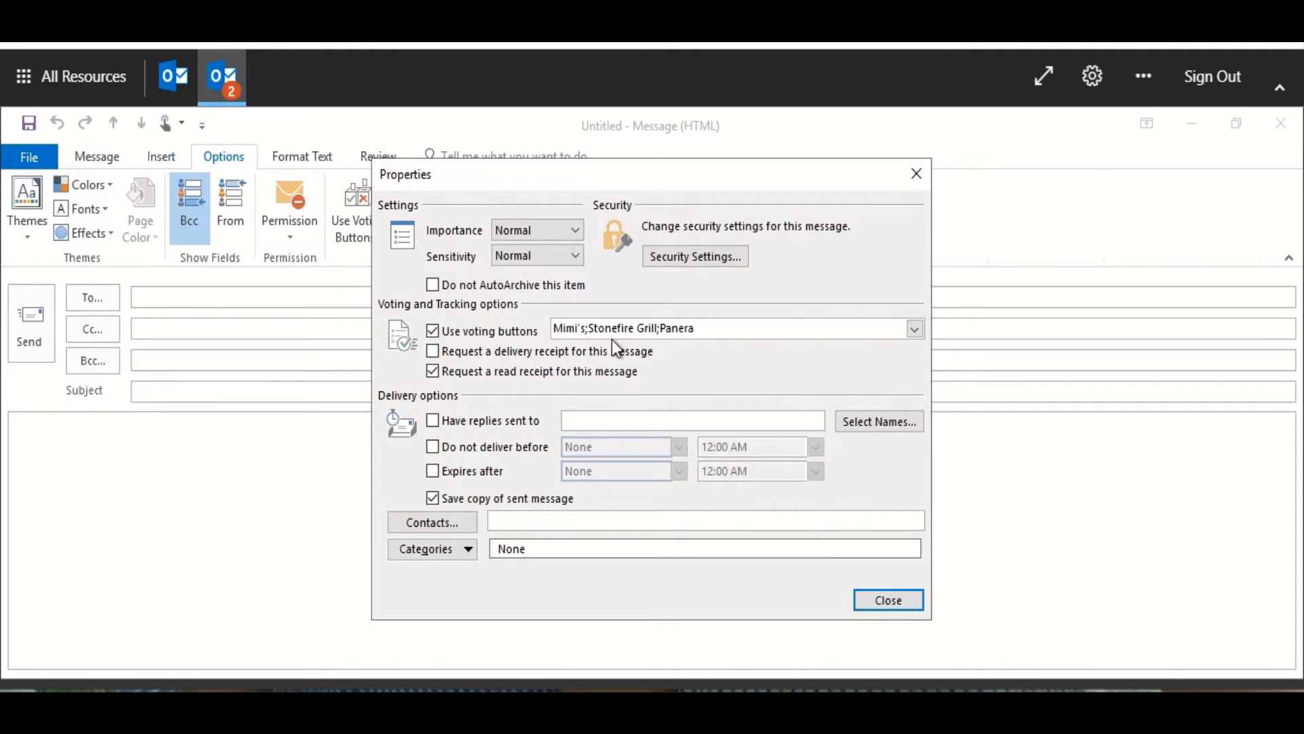
left_click(890, 601)
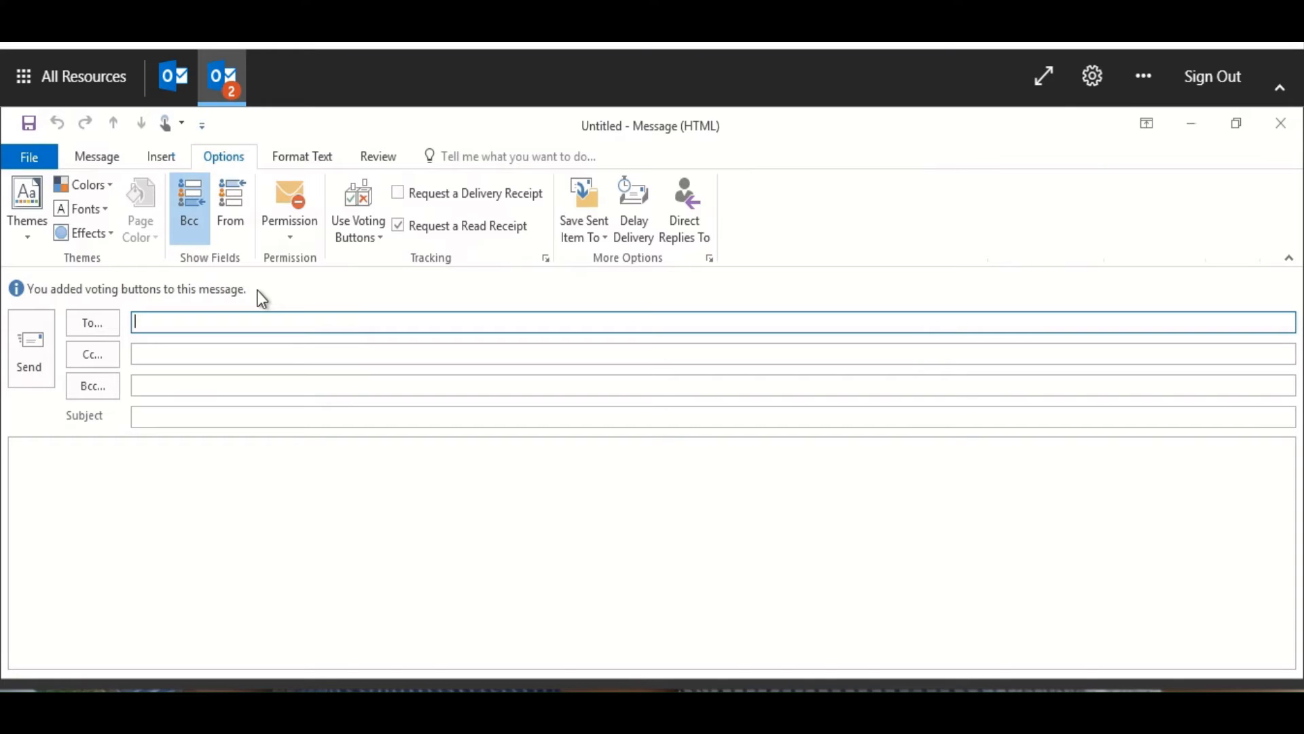
- Enter "Department Meeting Lunch" as the email's subject
right_click(162, 418)
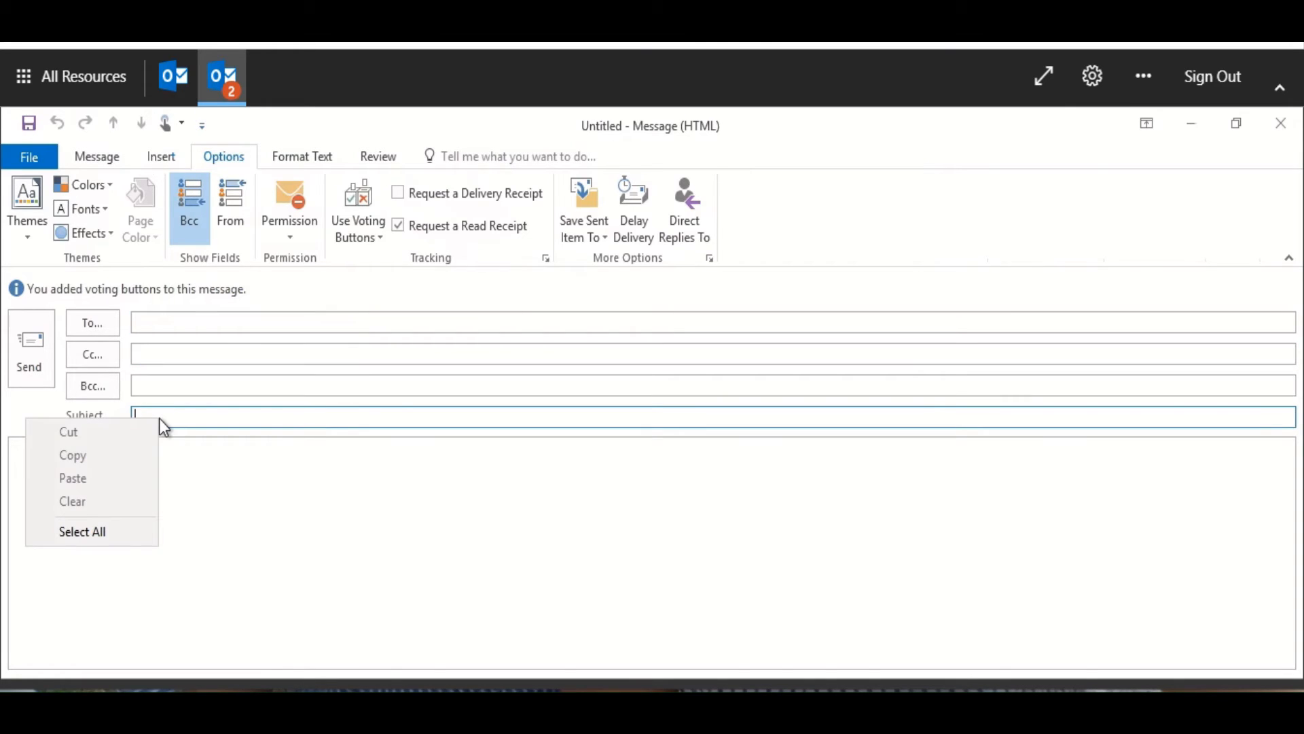
left_click(161, 417)
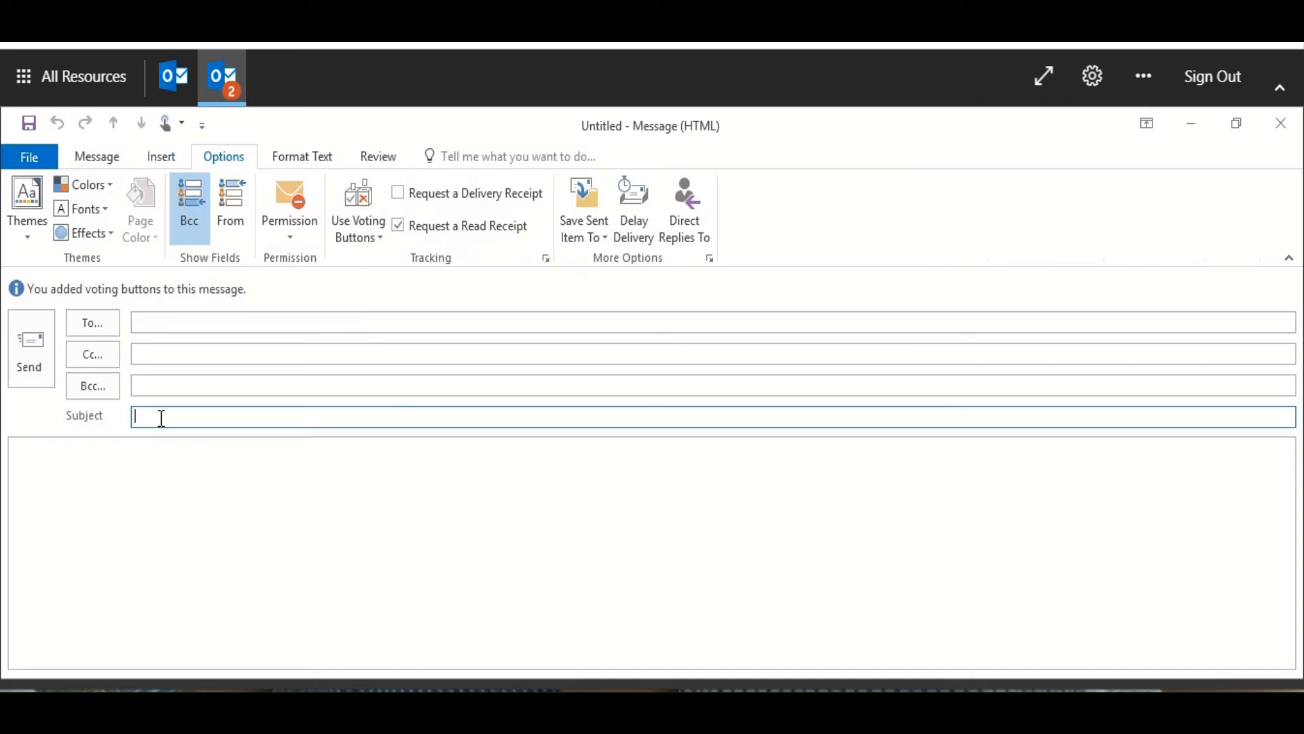
type("Department Meeting Lunch")
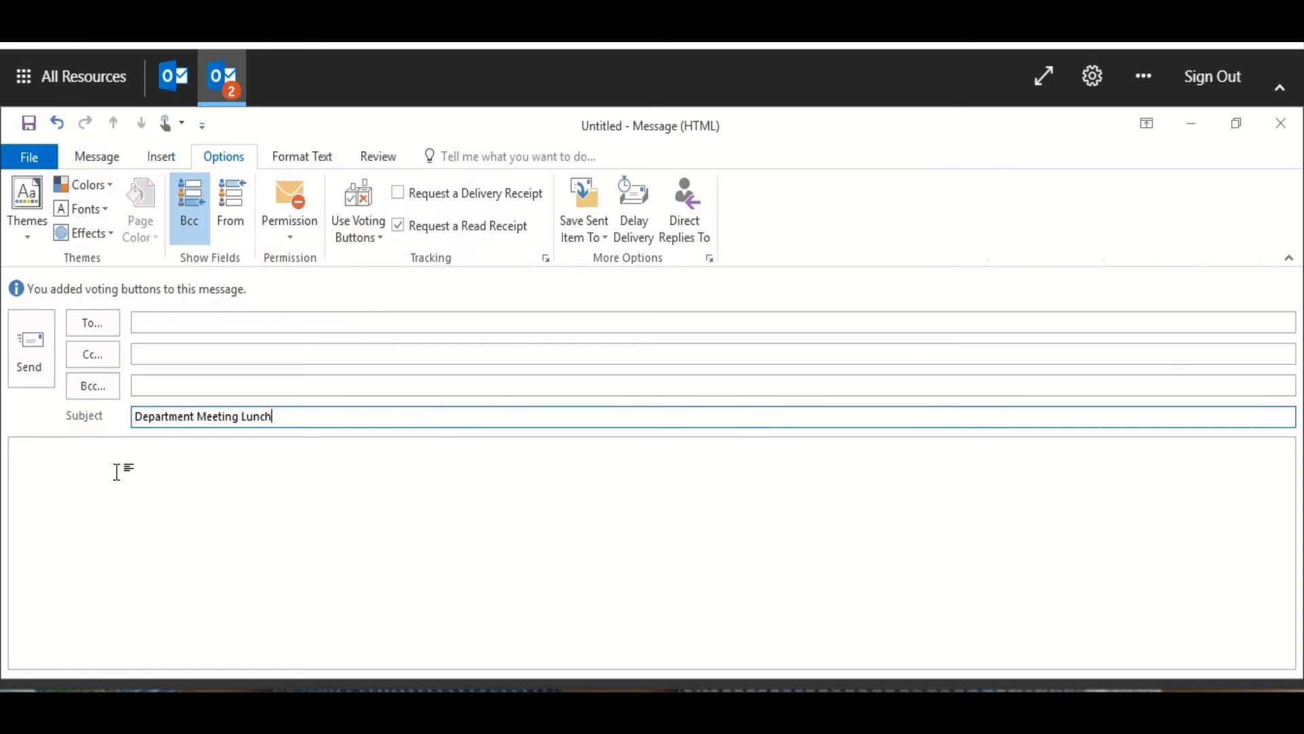
- Paste the prepared lunch message addressed to COS faculty into the body and highlight its voting buttons instruction
left_click(84, 481)
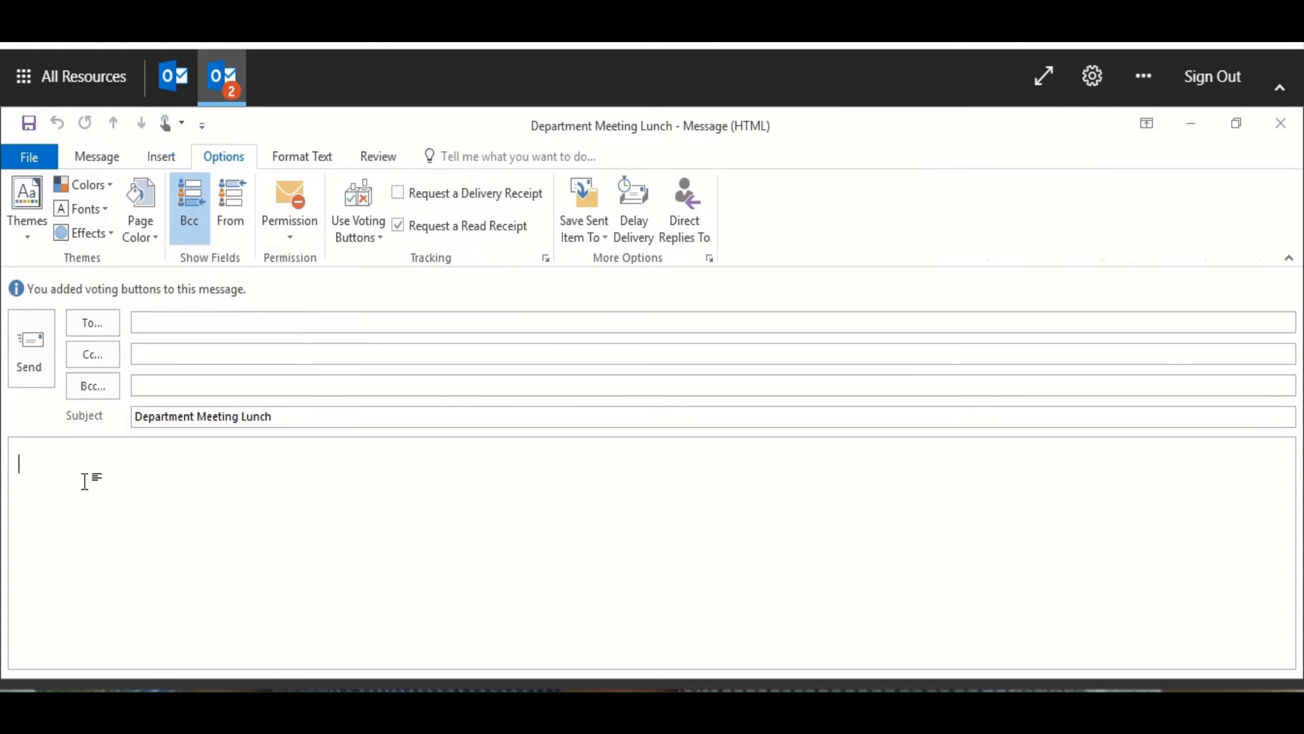
key("ctrl+v")
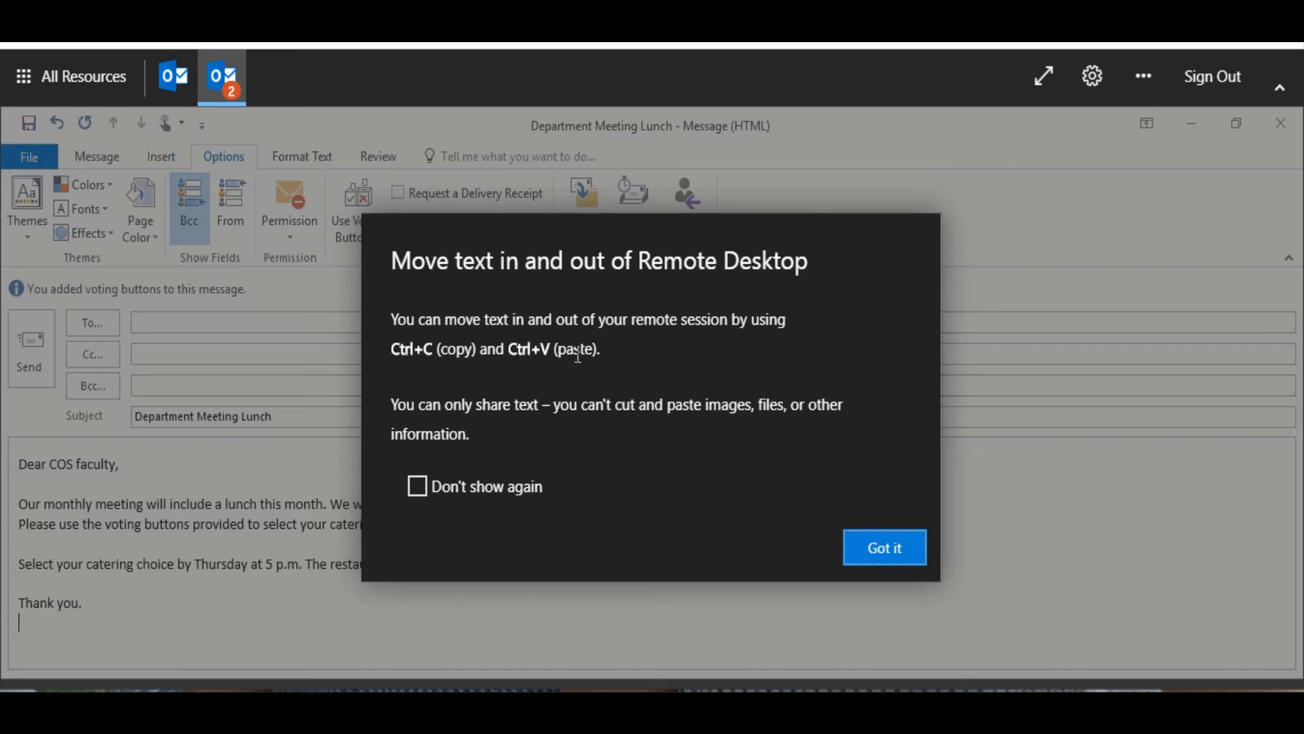
left_click(906, 555)
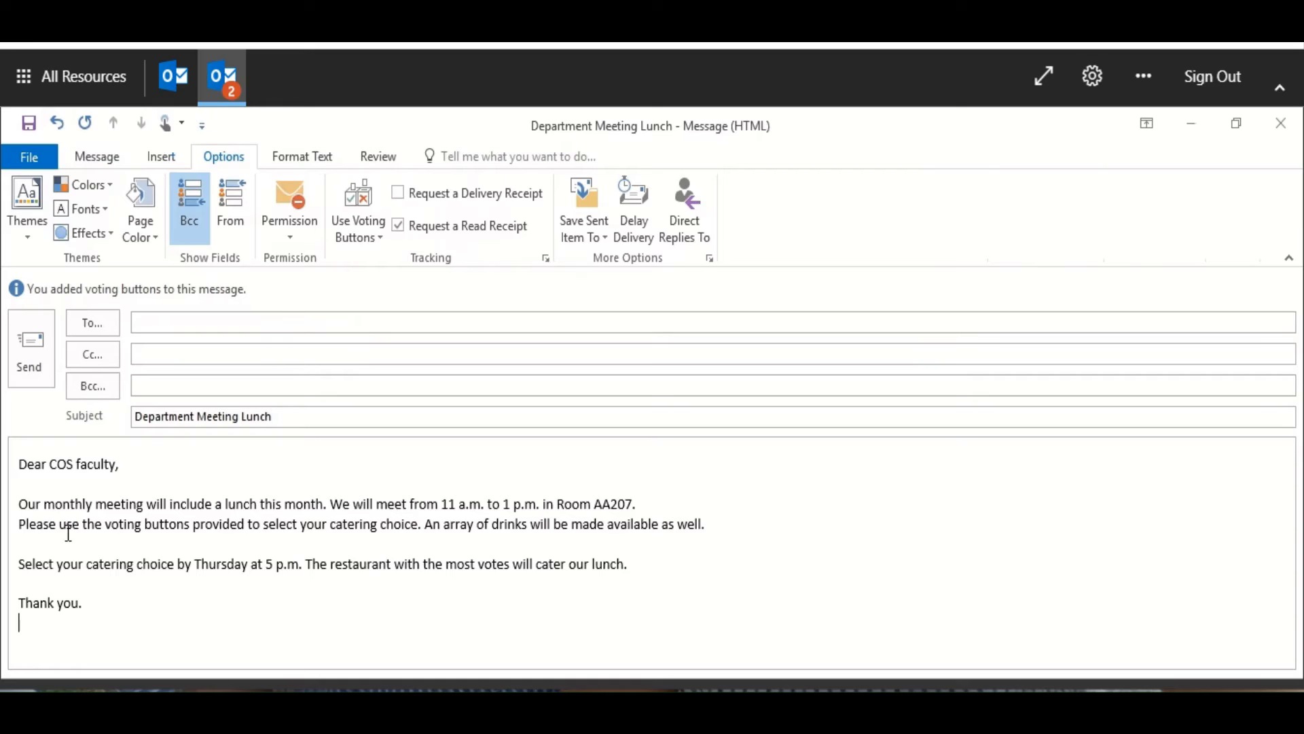
left_click_drag(21, 524, 174, 535)
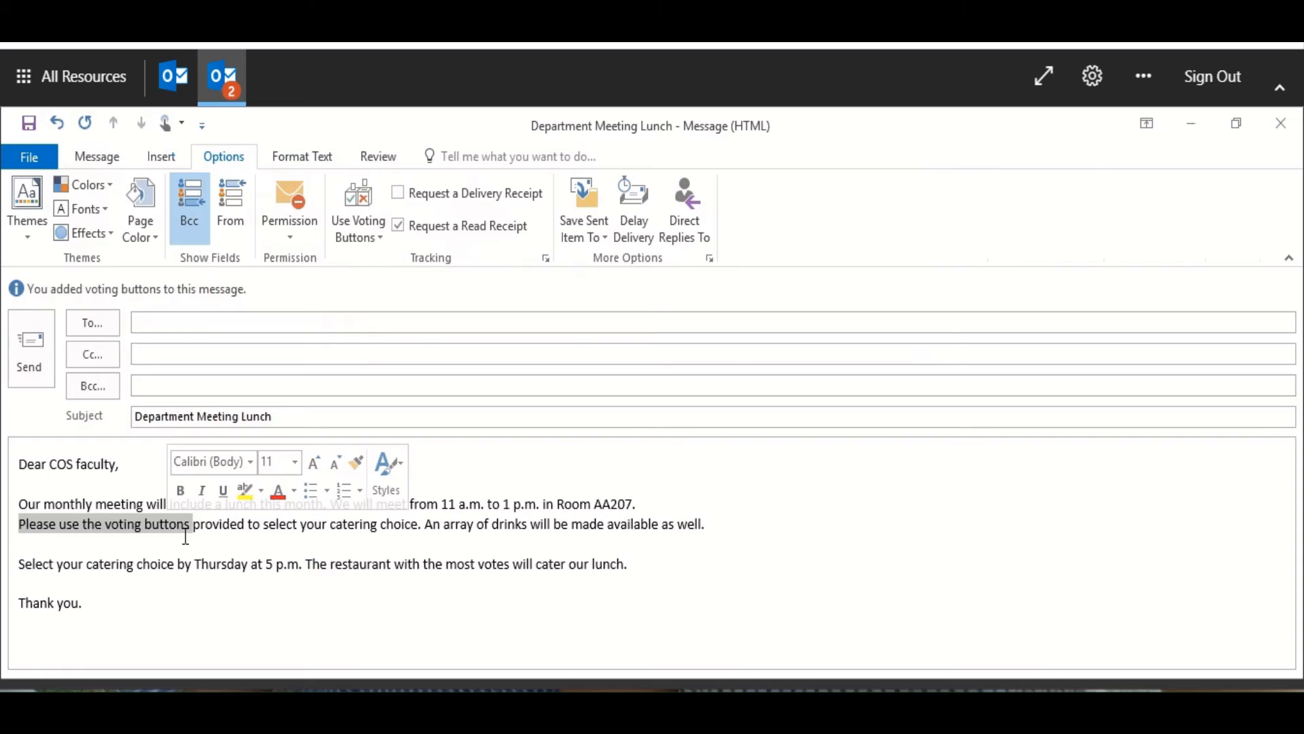
- Address the email to the Outlook Instructor account by entering "out" as the recipient and accepting the suggestion
left_click(198, 329)
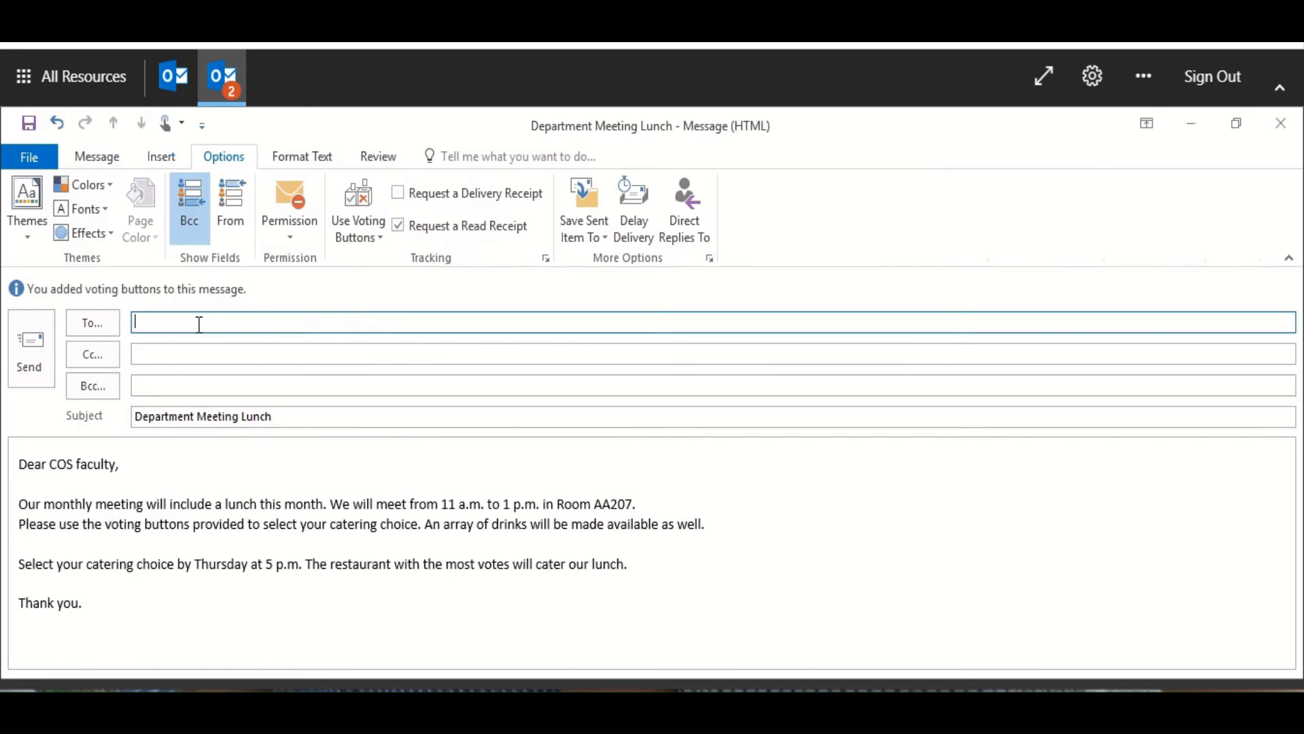
type("out")
key("Return")
type("a")
key("BackSpace")
- Add four faculty members from the Global Address List as further To recipients and send the email
left_click(101, 324)
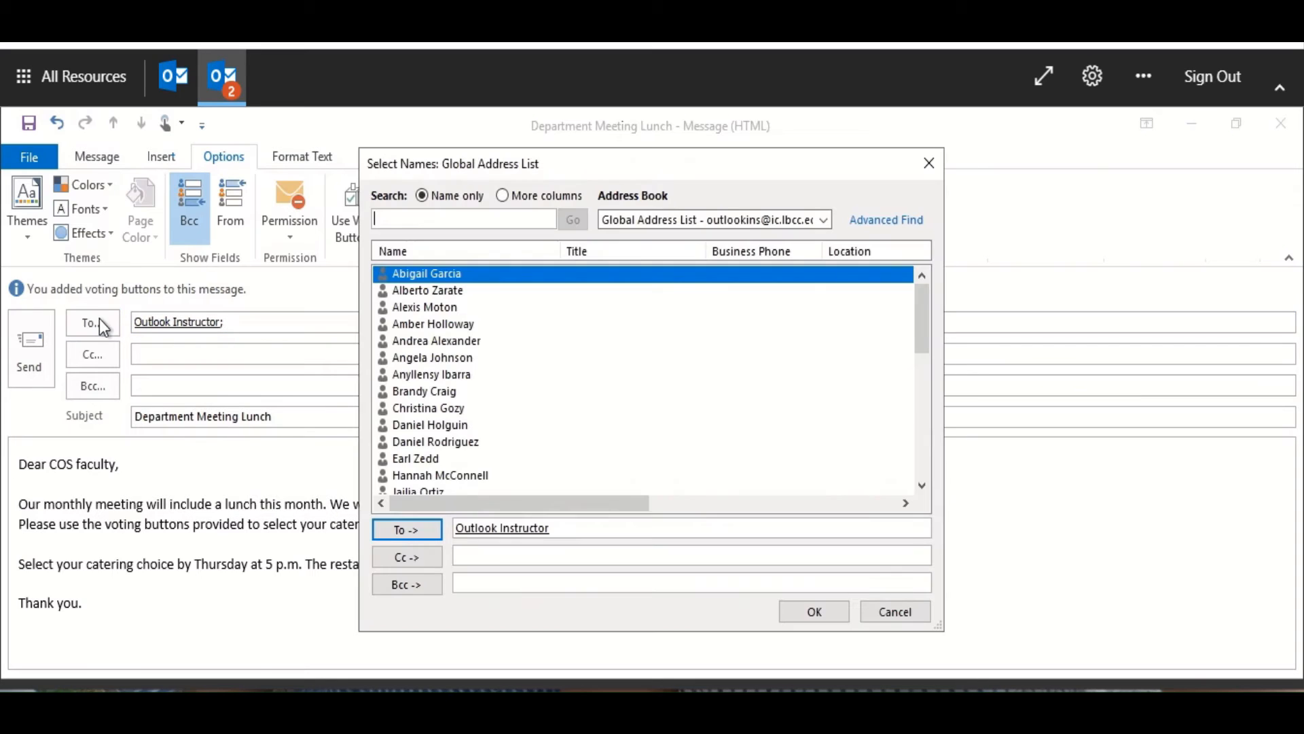
double_click(447, 276)
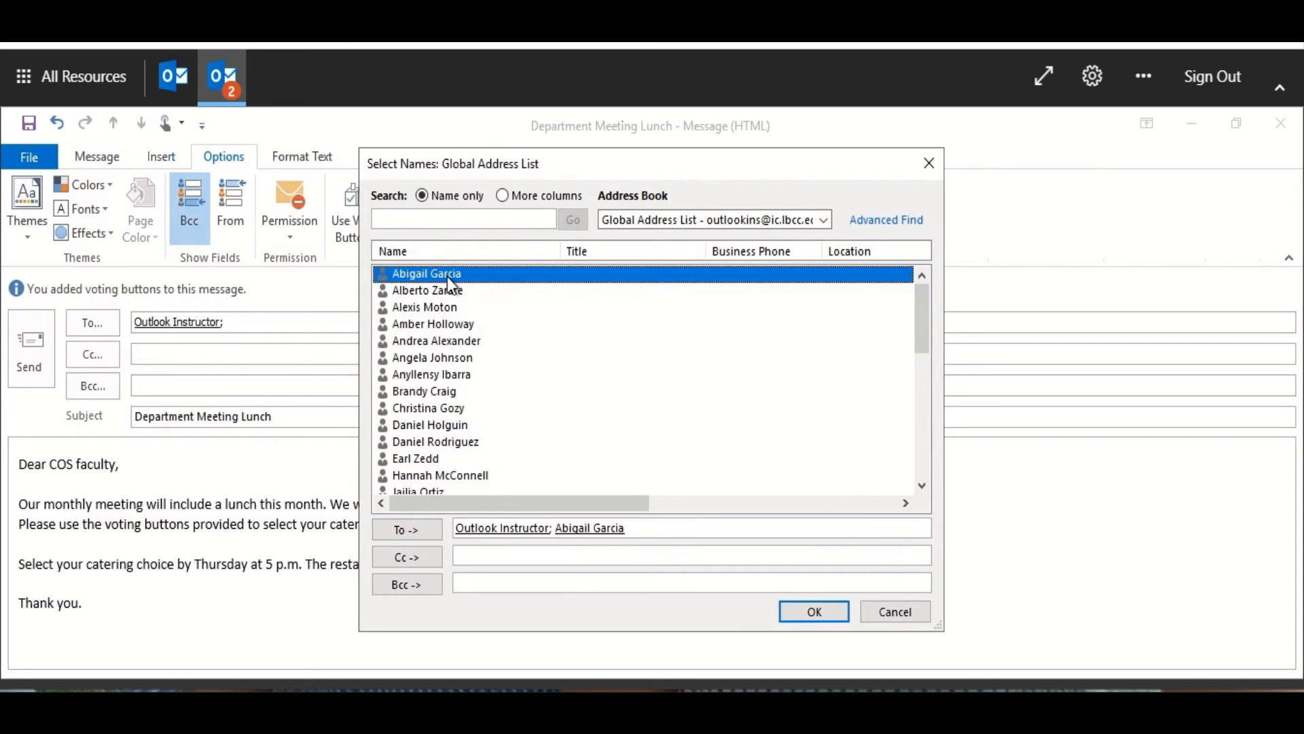
double_click(449, 328)
double_click(451, 428)
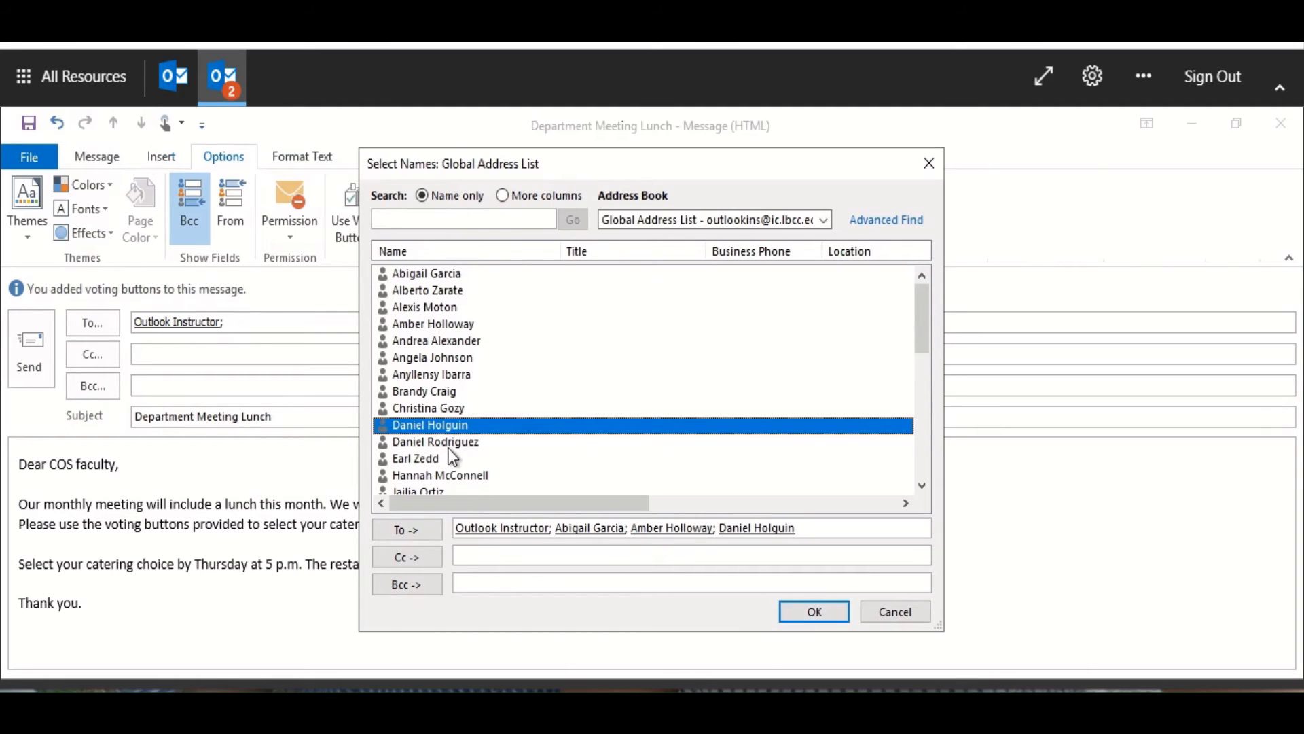
double_click(447, 445)
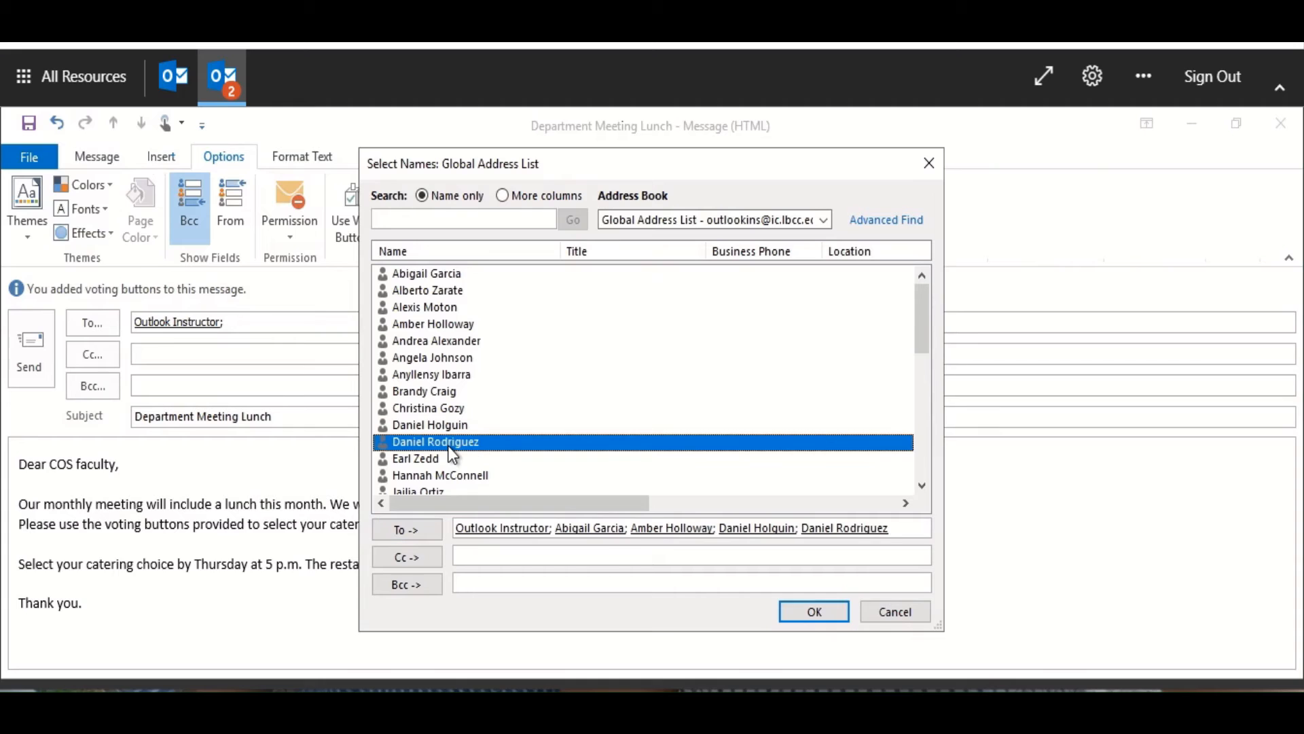
left_click(826, 617)
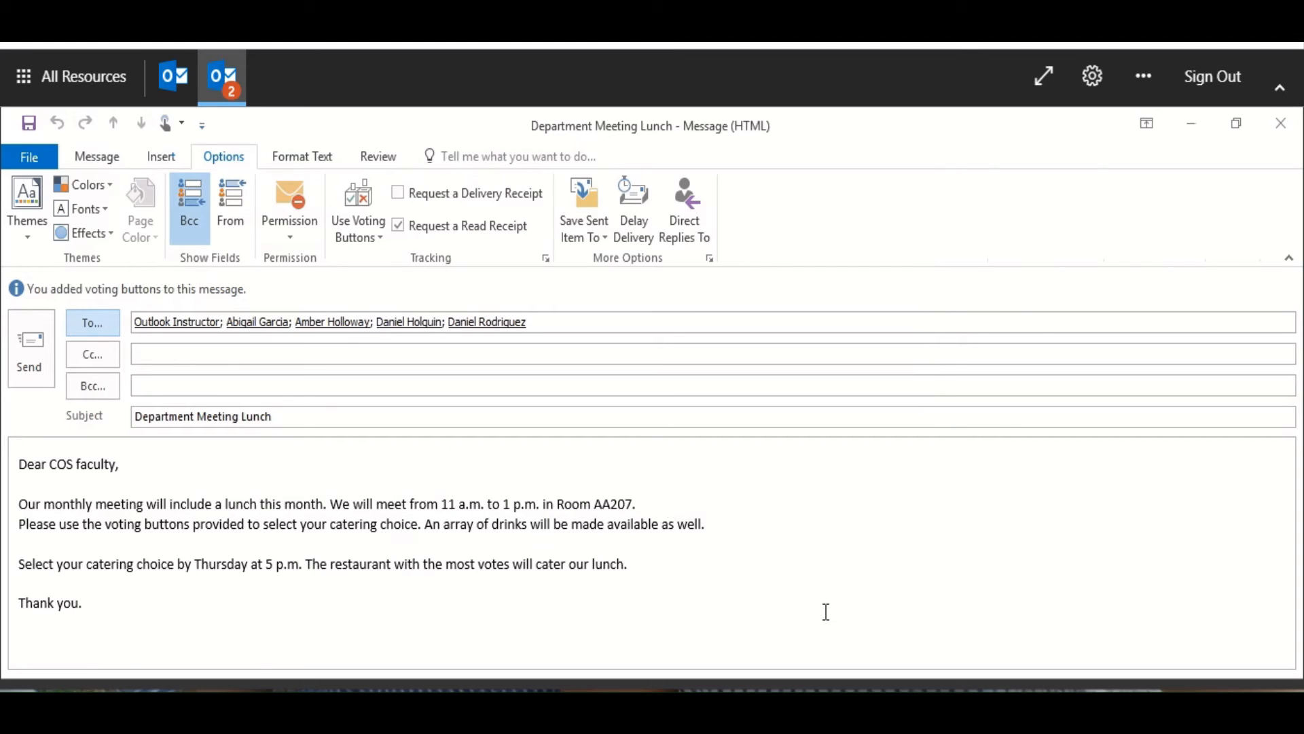
left_click(34, 348)
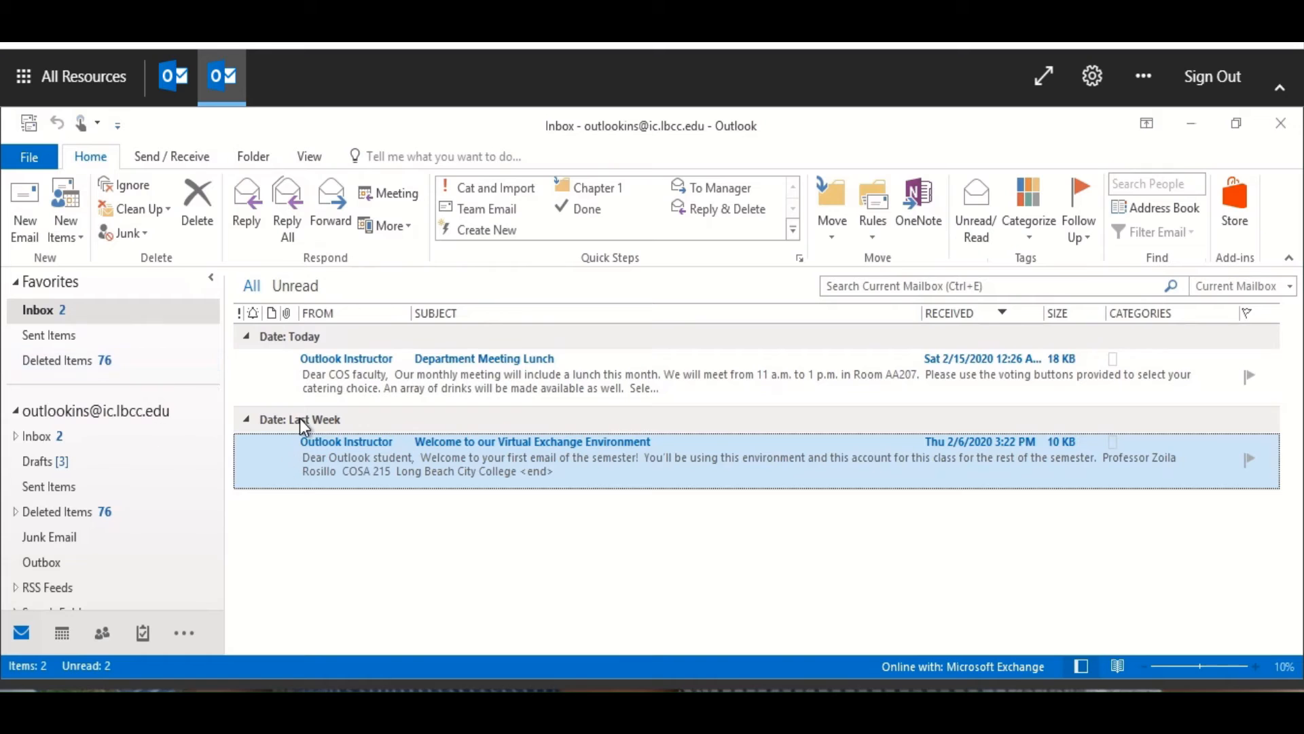
- Open the received Department Meeting Lunch message from the Inbox and agree to send its read receipt
right_click(381, 373)
key("Escape")
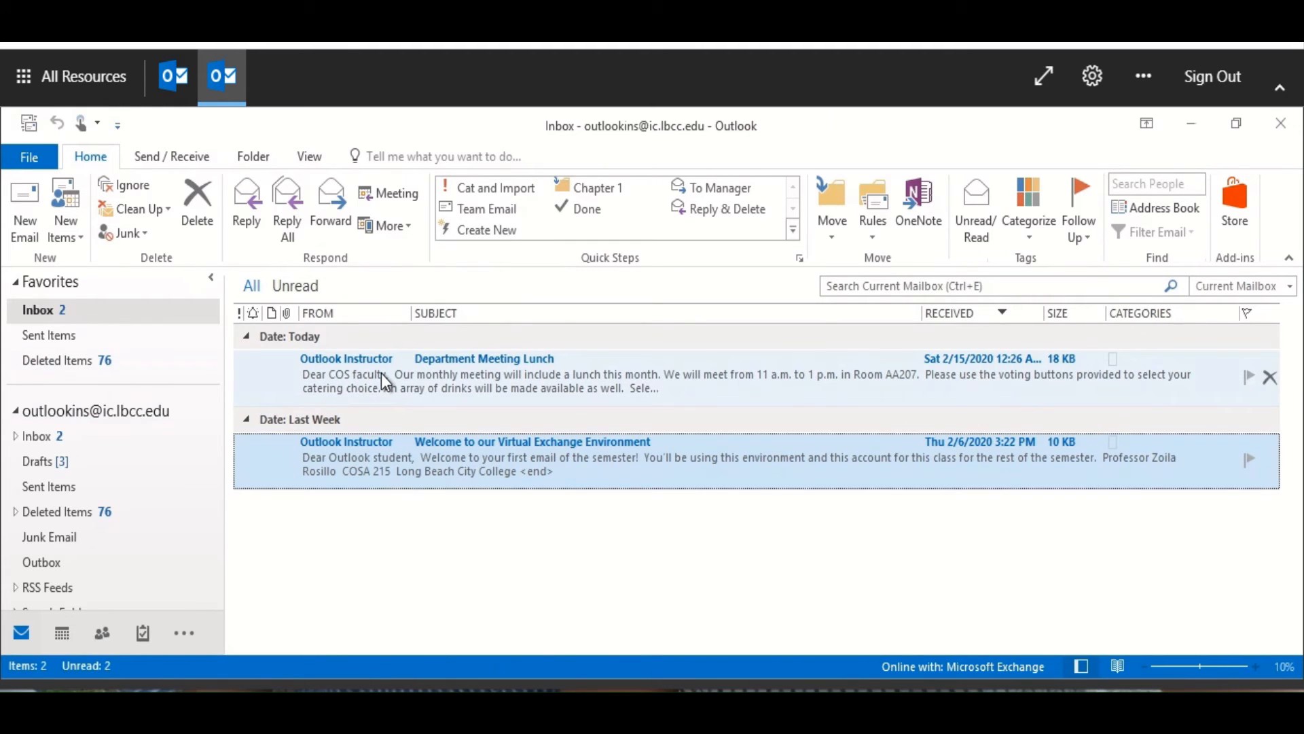
left_click(382, 373)
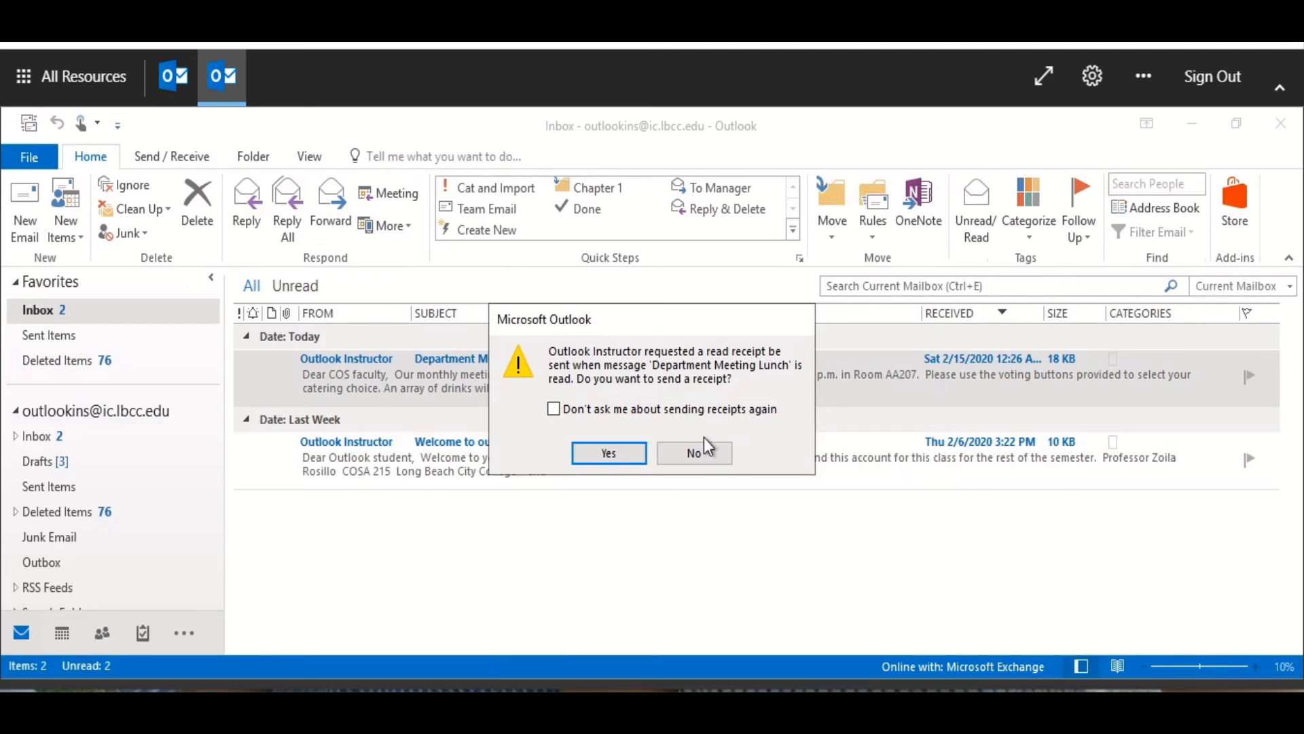
left_click(609, 455)
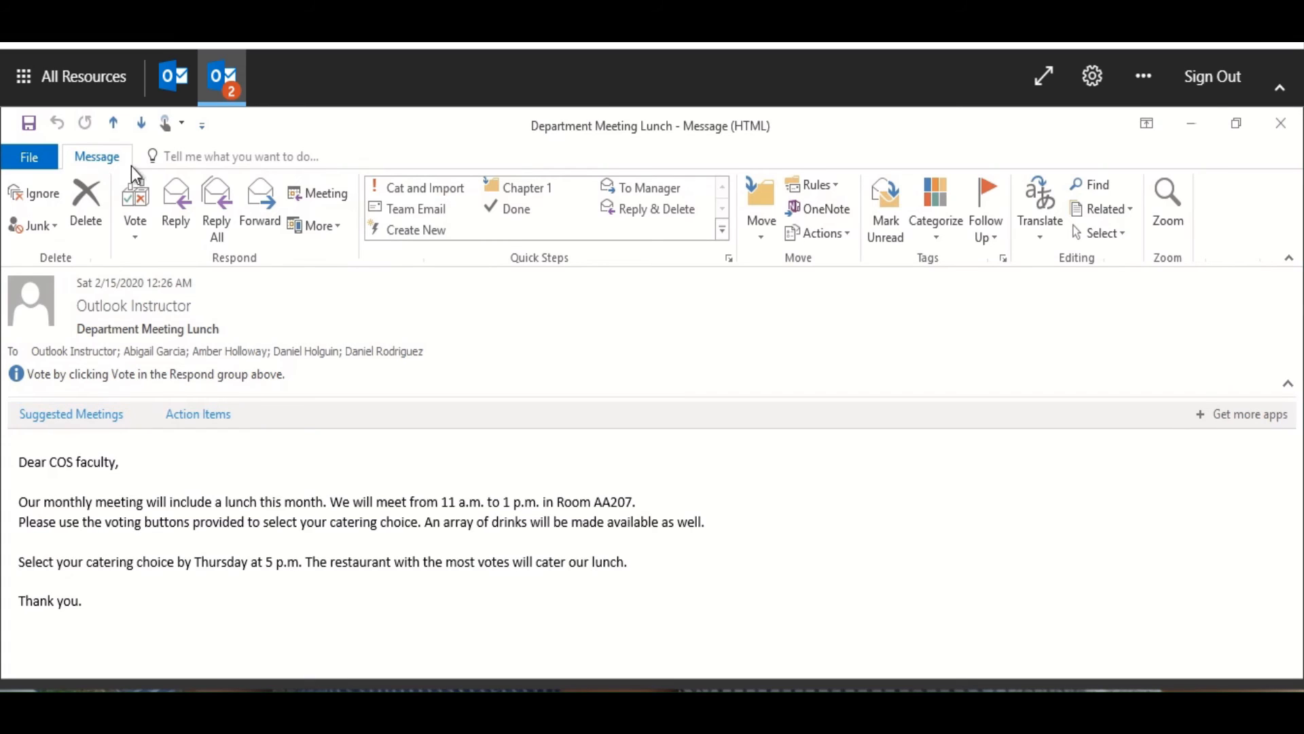
- Vote for Stonefire Grill, choosing to edit the response before sending, send it and close the lunch message
left_click(136, 240)
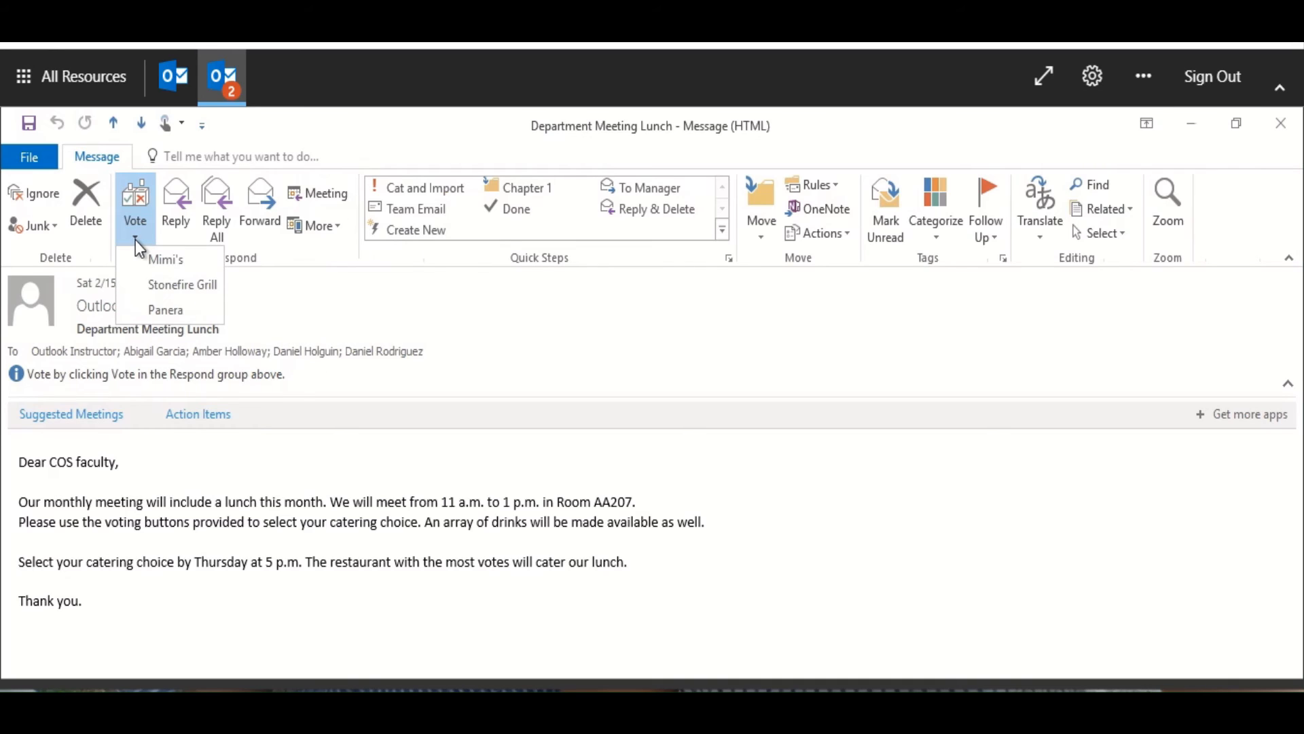
left_click(178, 284)
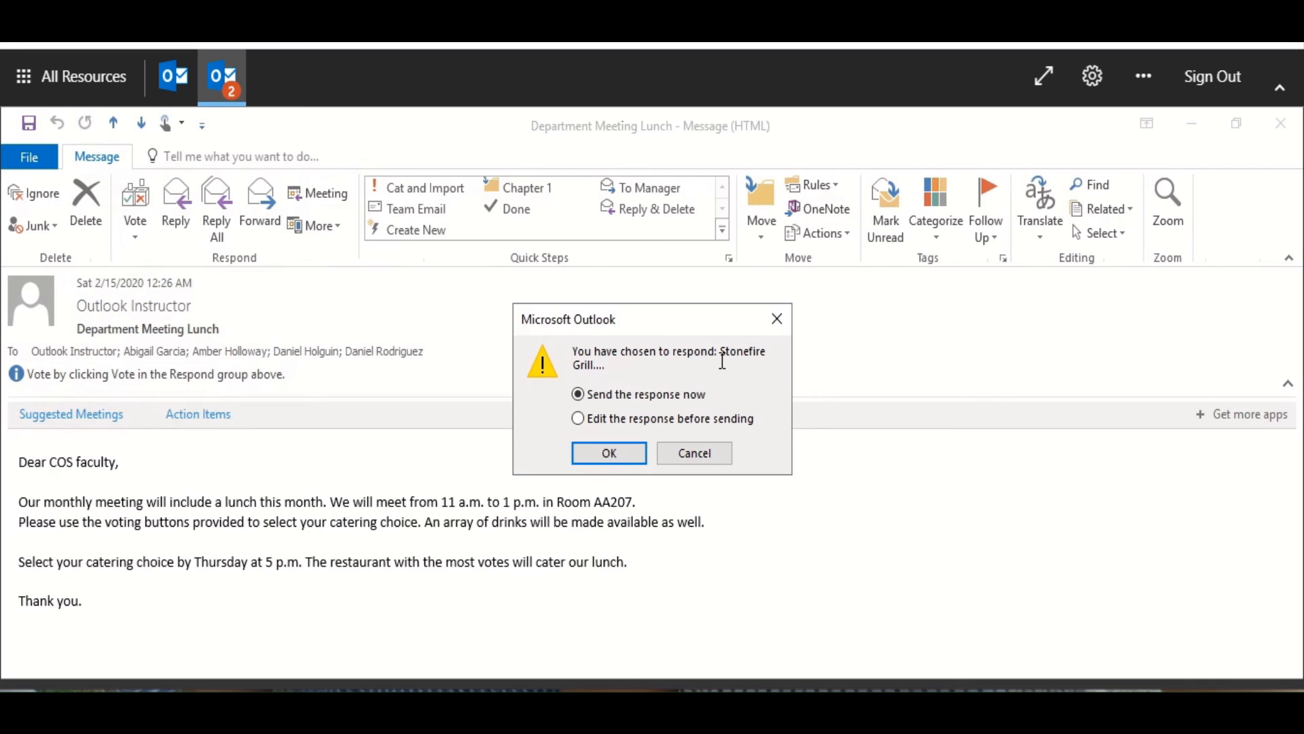
left_click(579, 417)
left_click(597, 455)
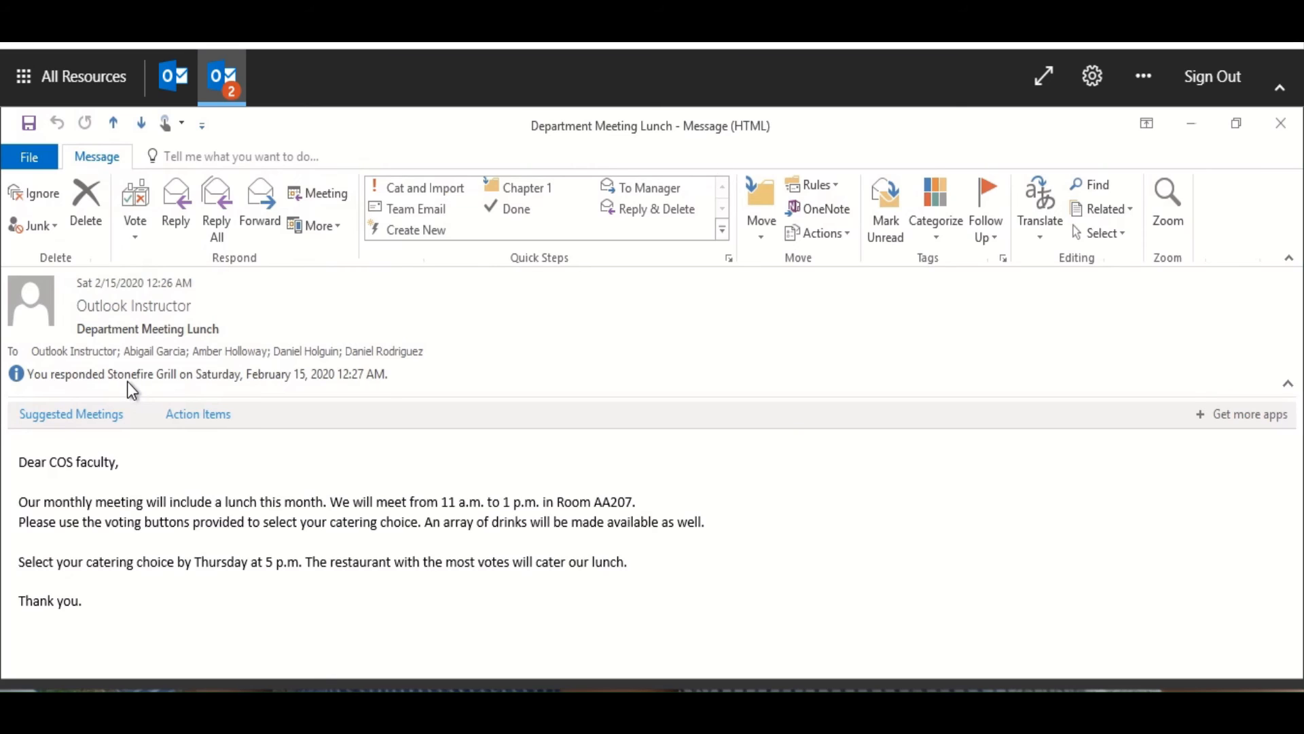
left_click(1281, 129)
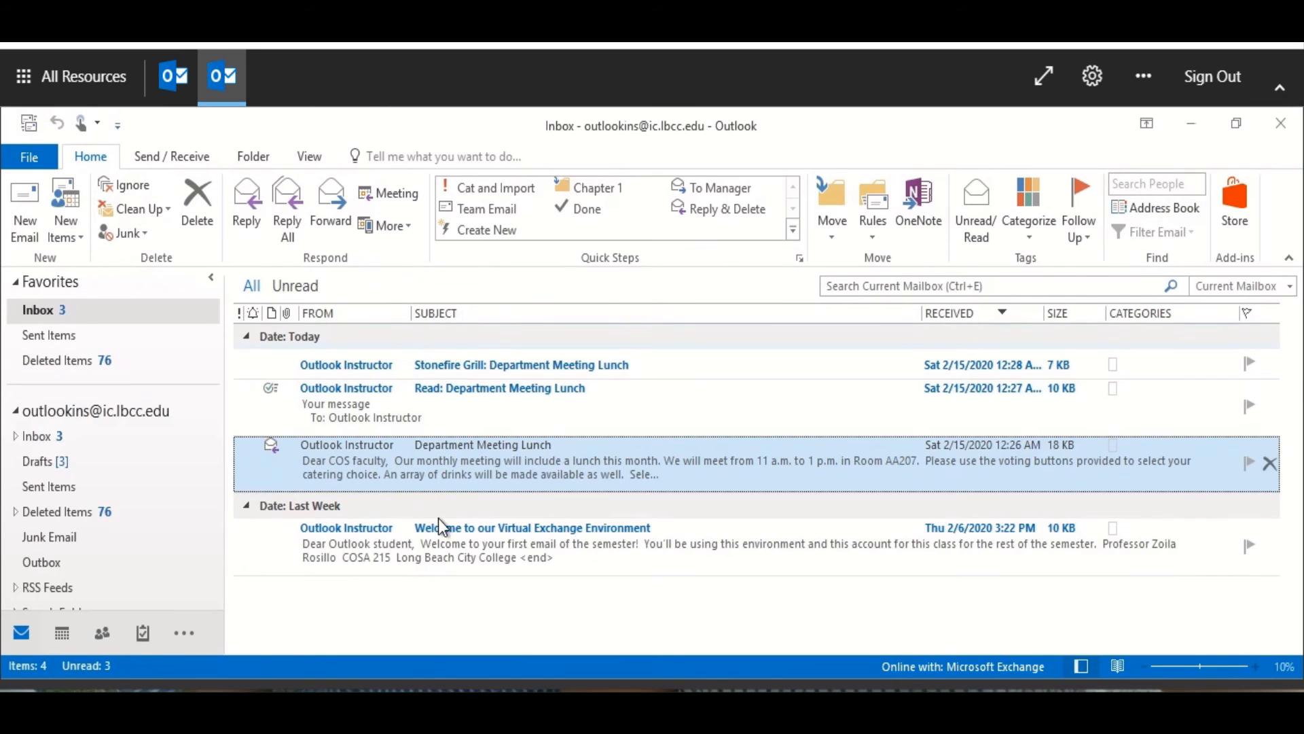
- Read the "Read: Department Meeting Lunch" receipt report from the Inbox and close it
right_click(451, 408)
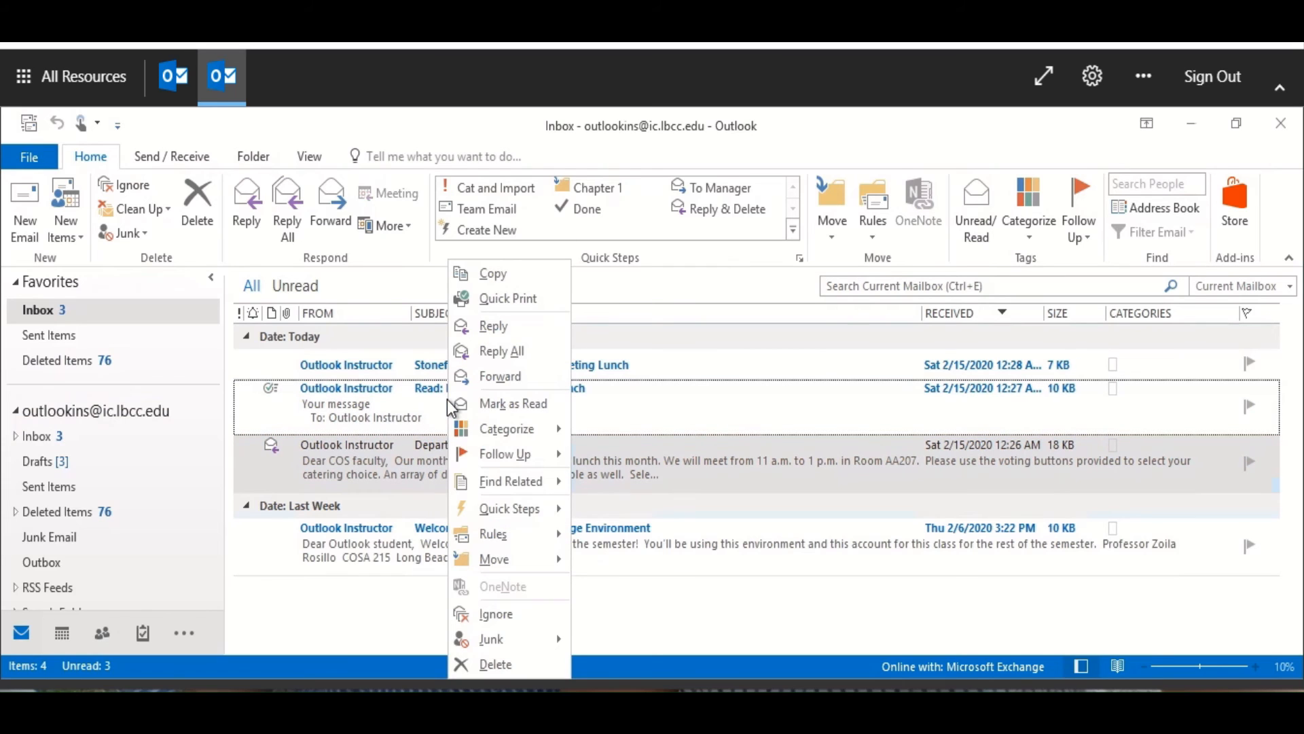
key("Escape")
double_click(384, 402)
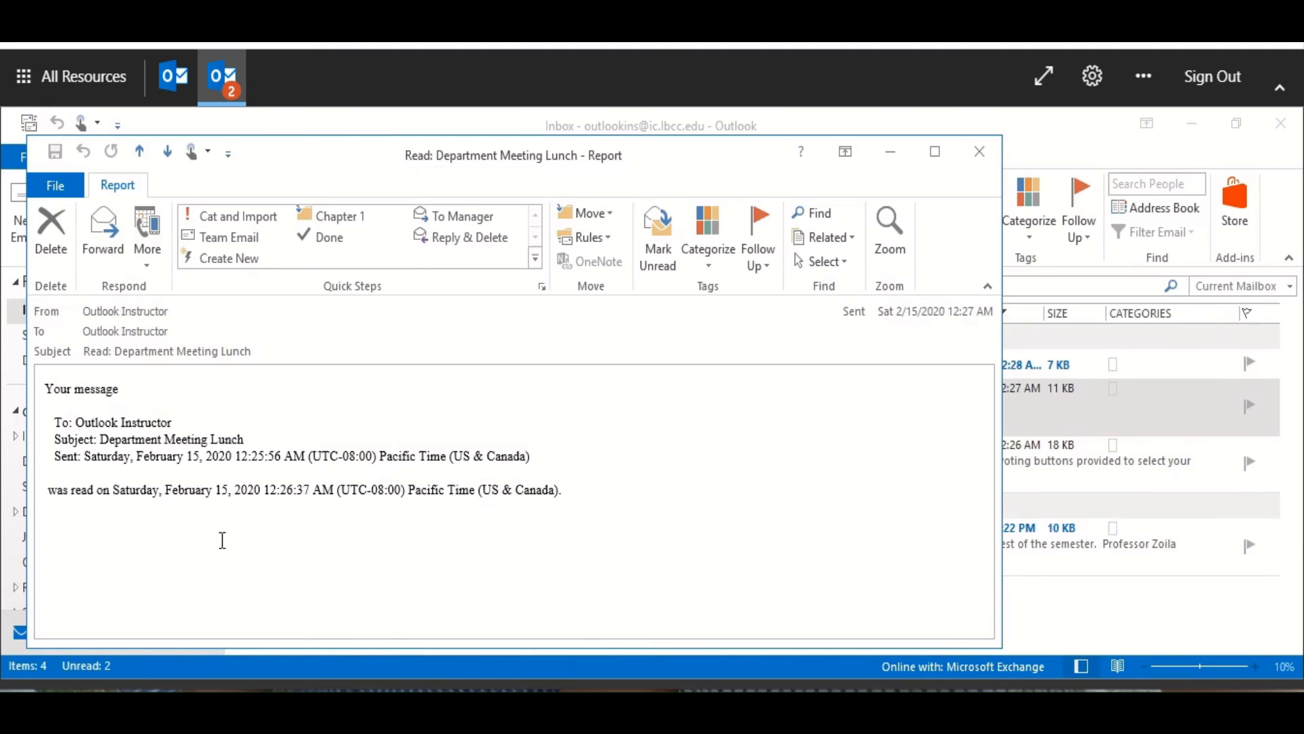
left_click(981, 158)
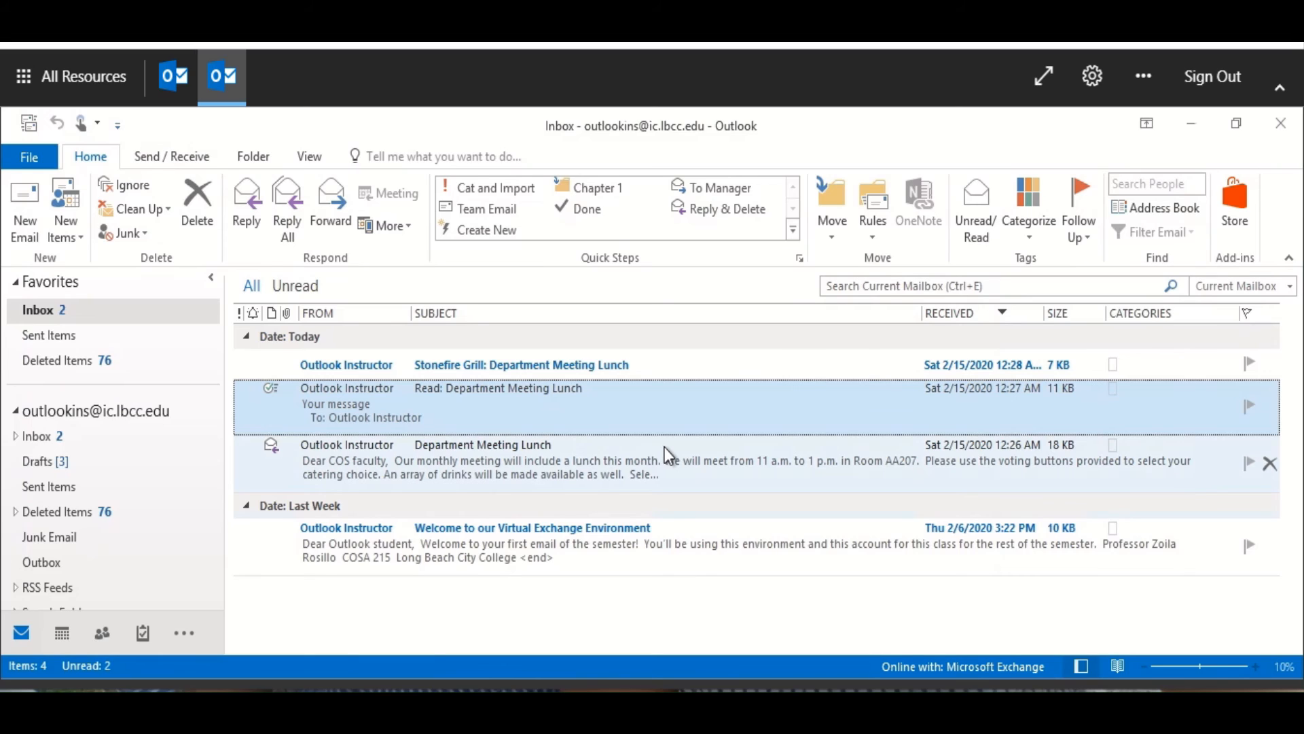
- View the voting responses from the "Stonefire Grill: Department Meeting Lunch" reply, and close both the tracking view and the reply
left_click(667, 365)
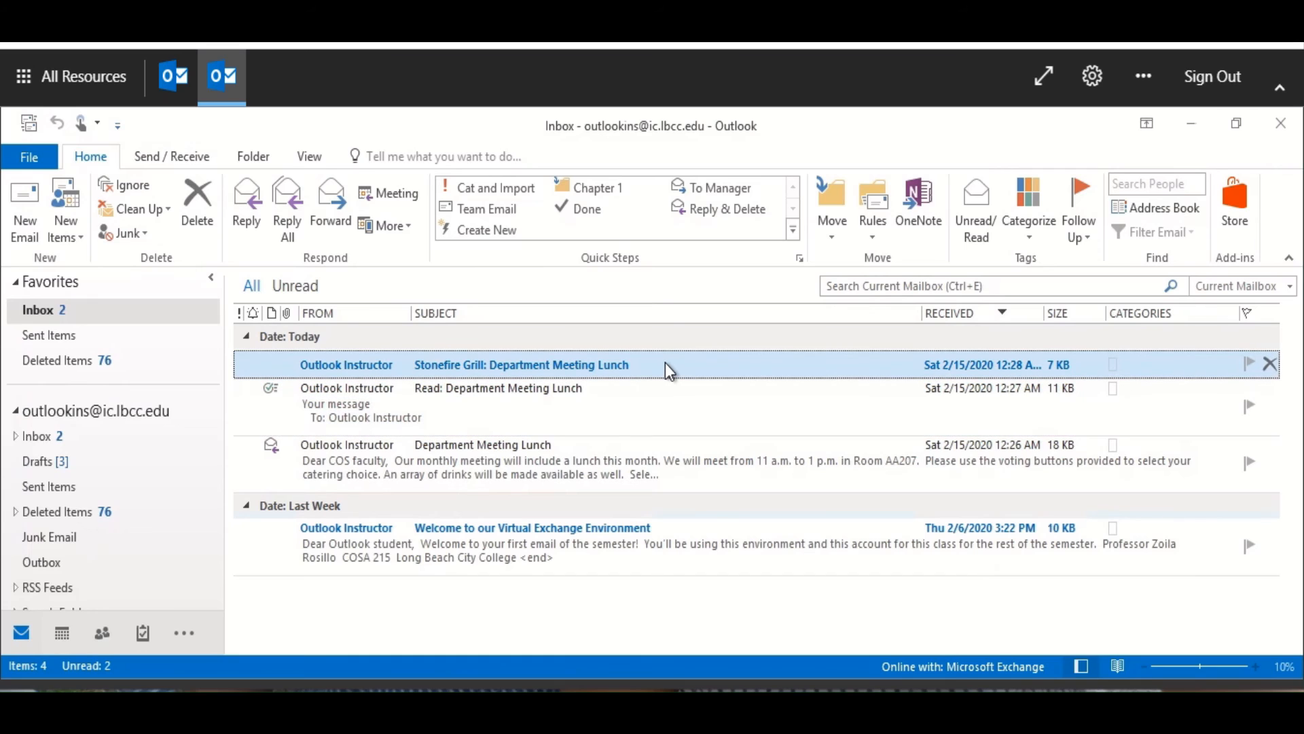
double_click(665, 364)
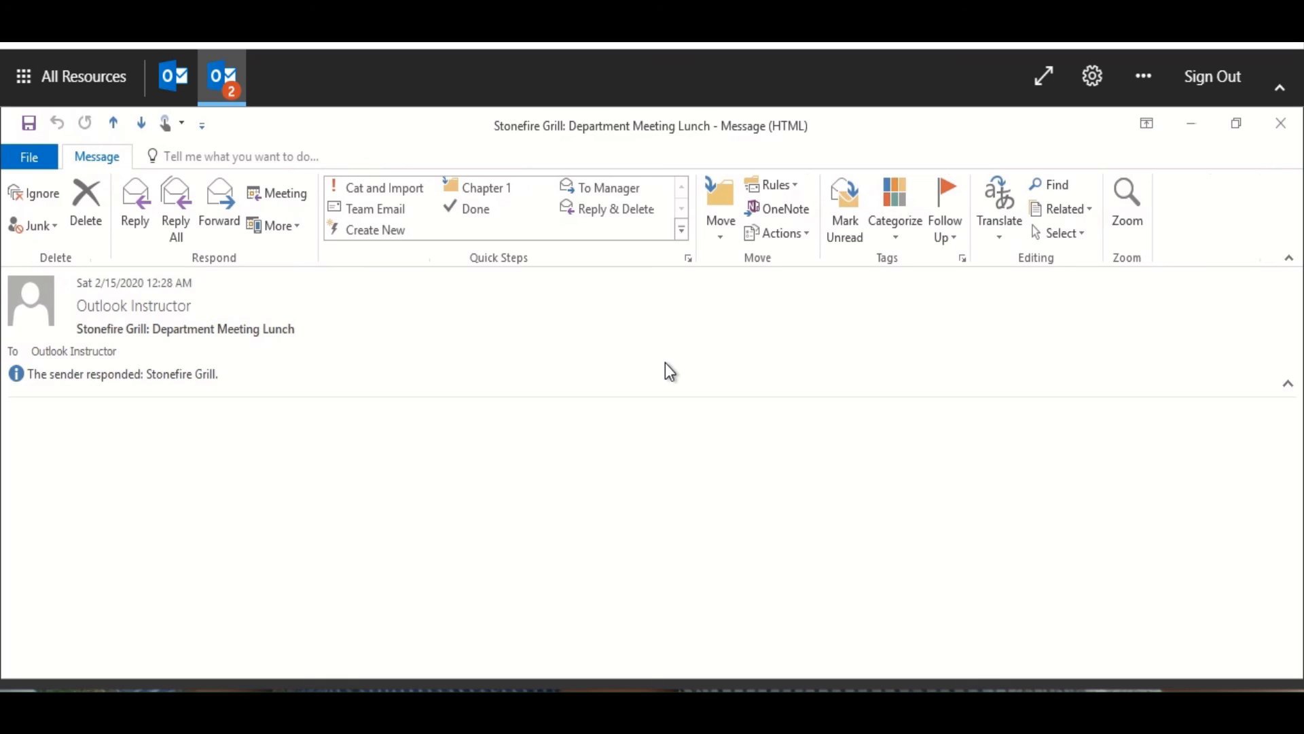
left_click(184, 373)
left_click(184, 373)
left_click(184, 373)
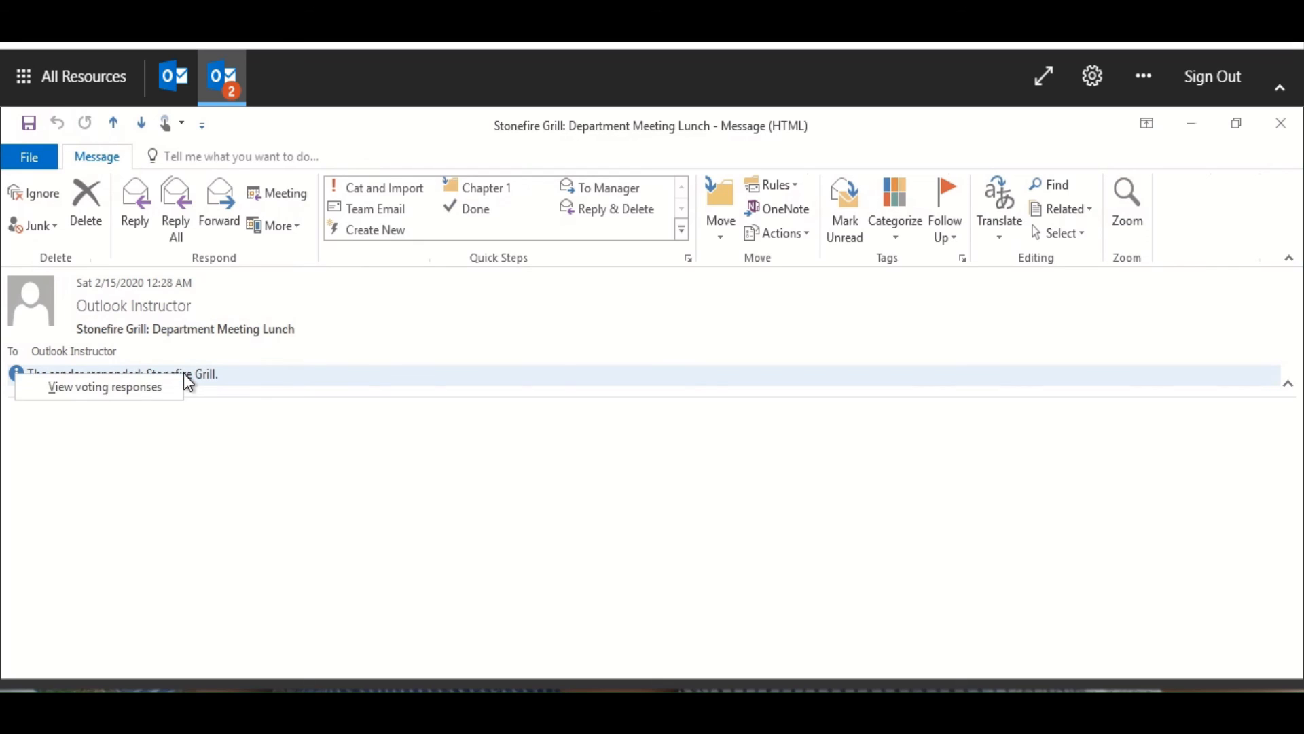
left_click(120, 388)
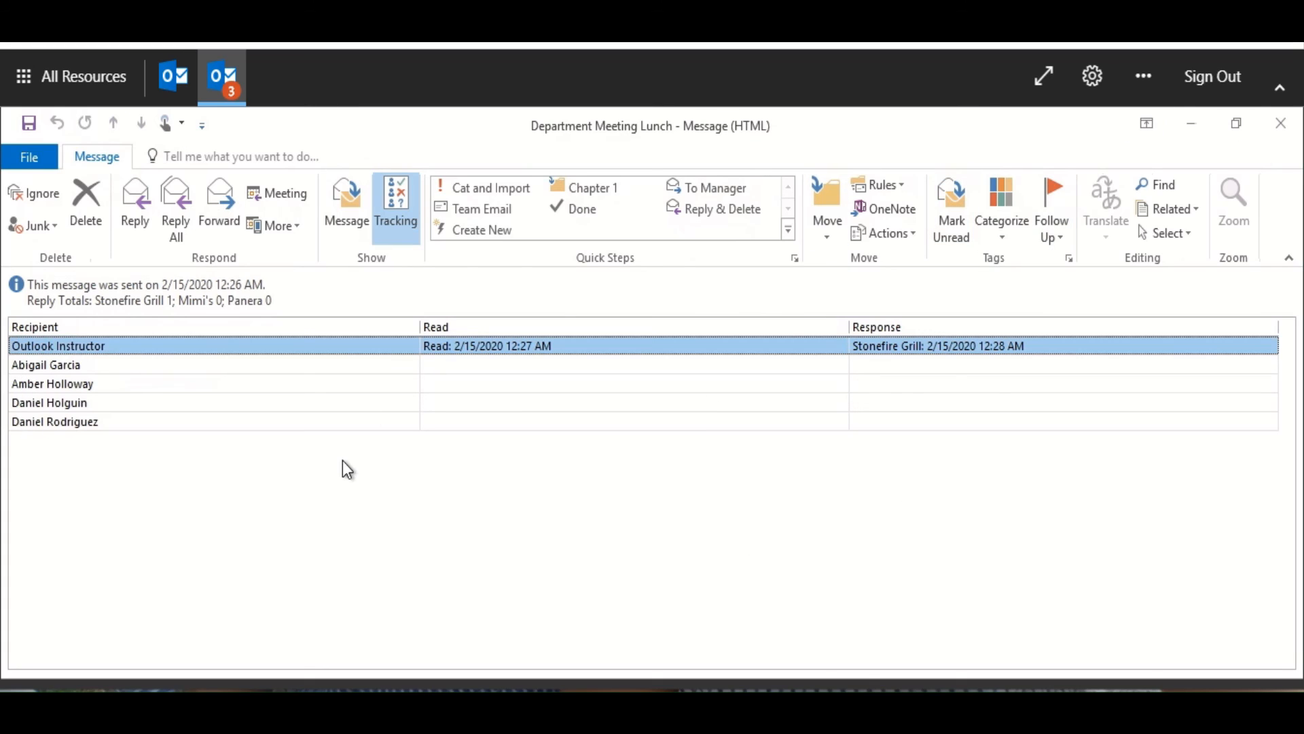
left_click(1284, 130)
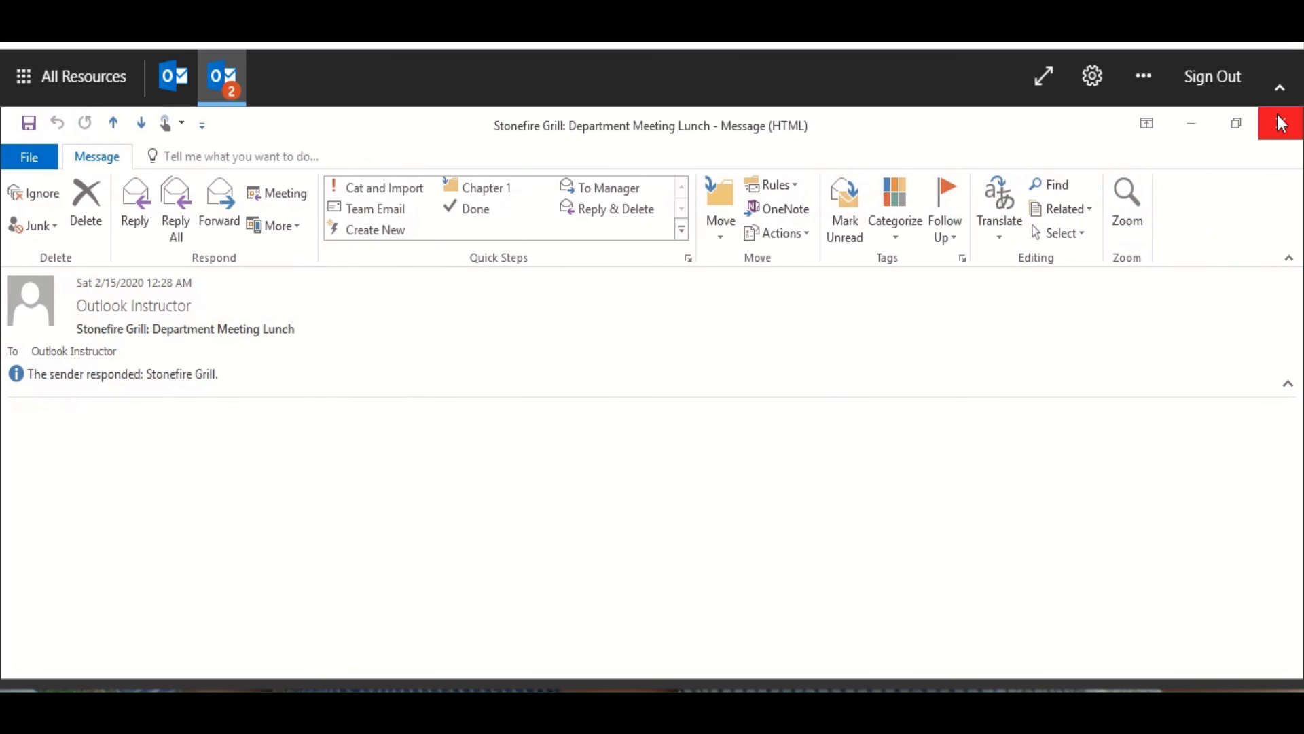
left_click(1281, 123)
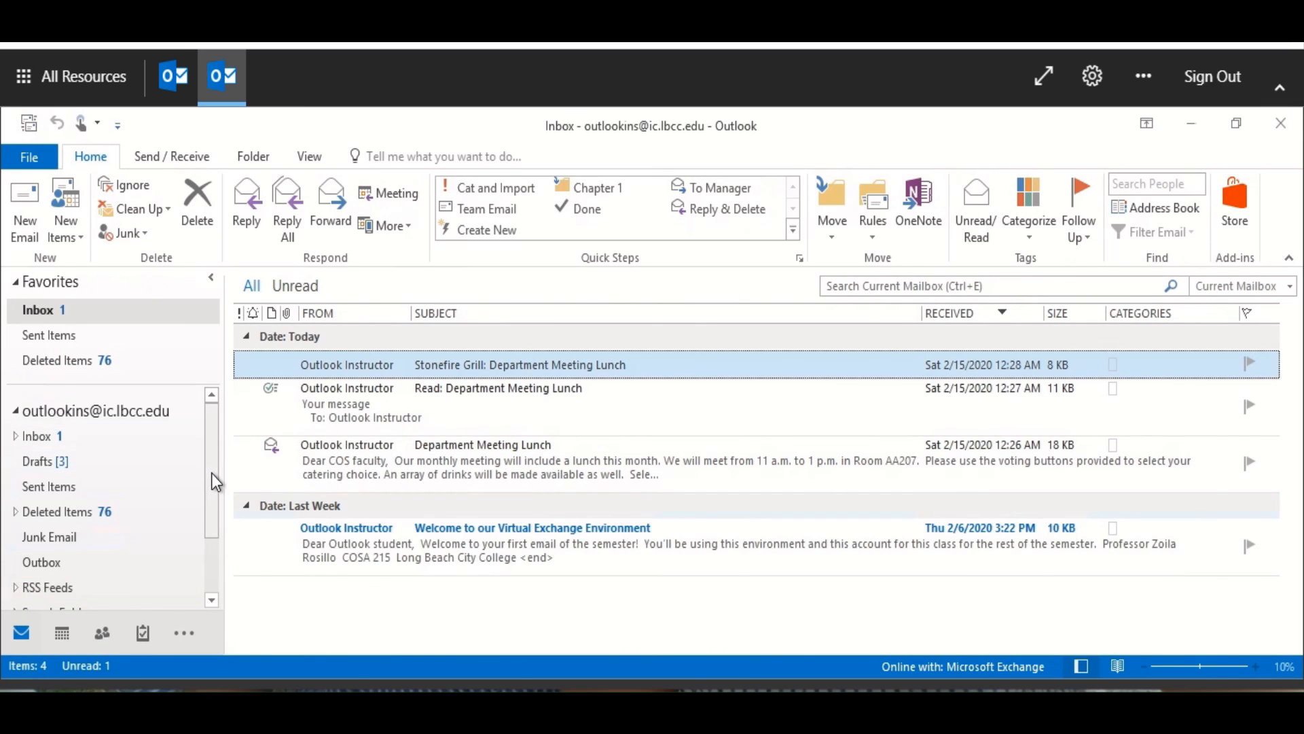
- Review the tracking results of the Department Meeting Lunch message in Sent Items and close the message
left_click(64, 490)
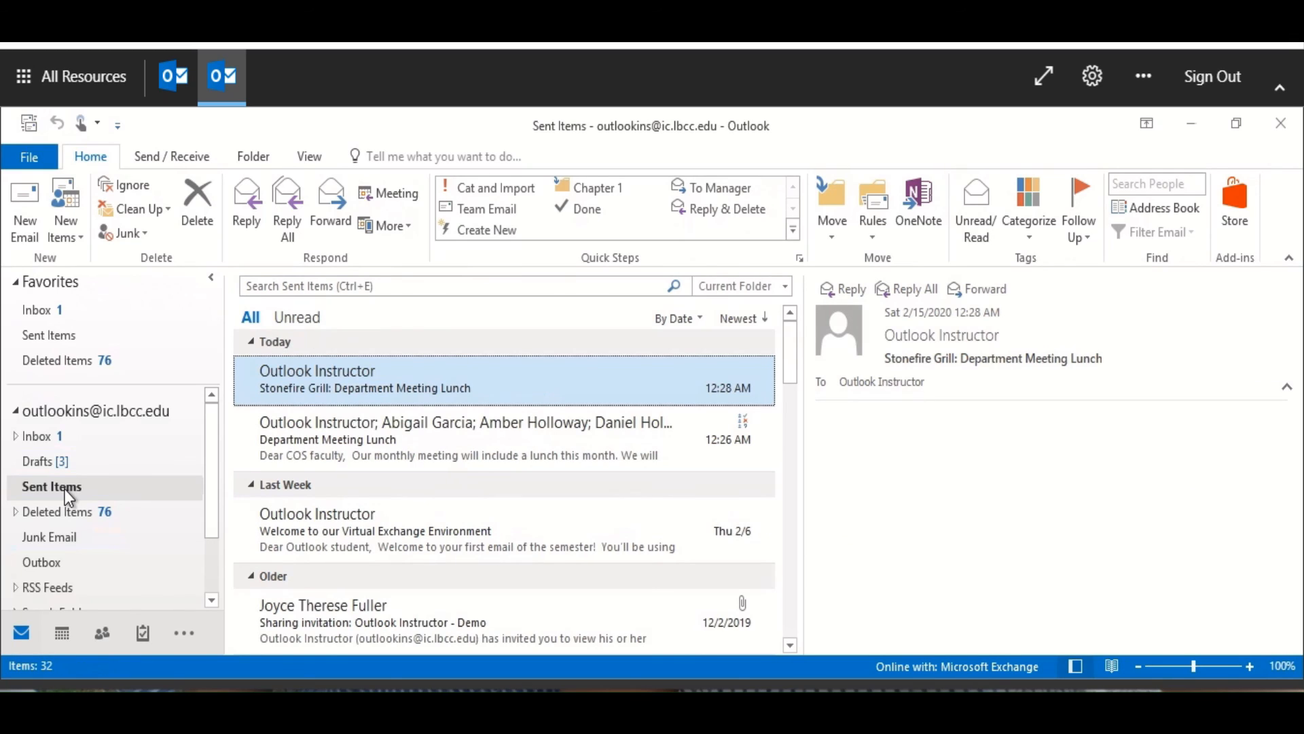
double_click(352, 440)
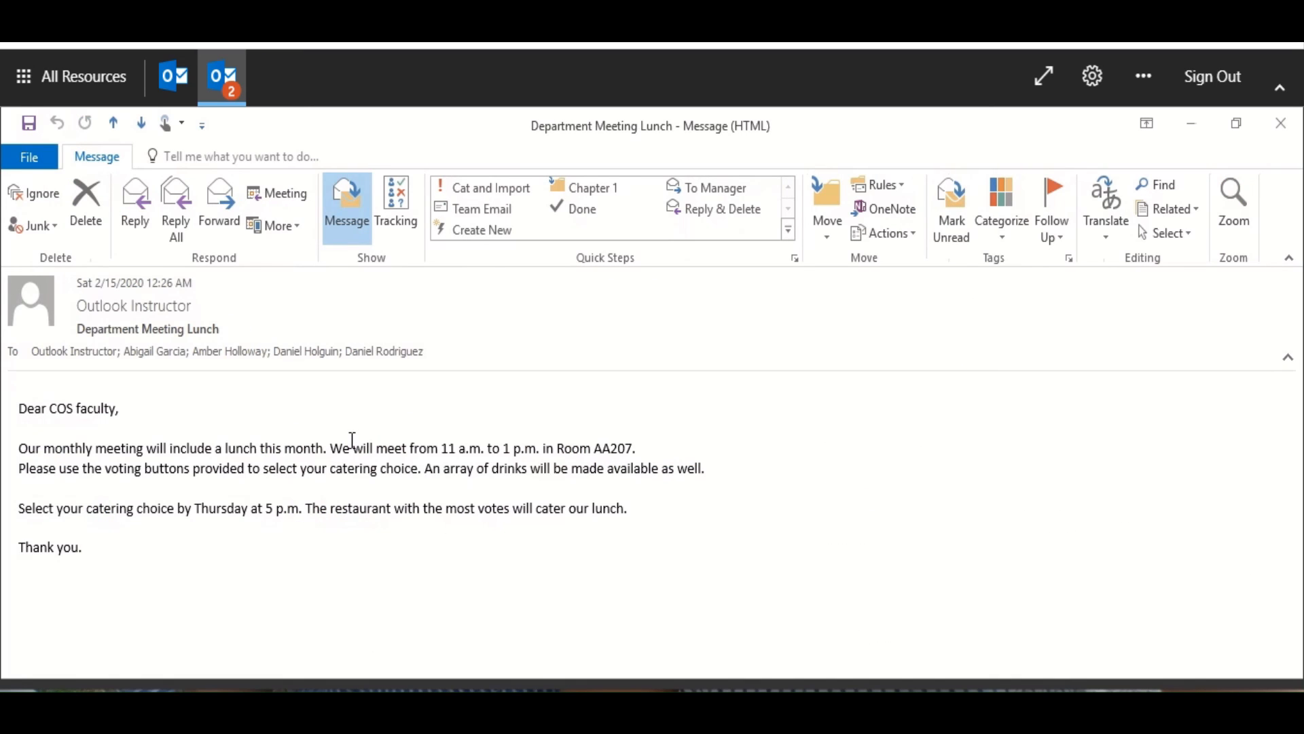
left_click(399, 207)
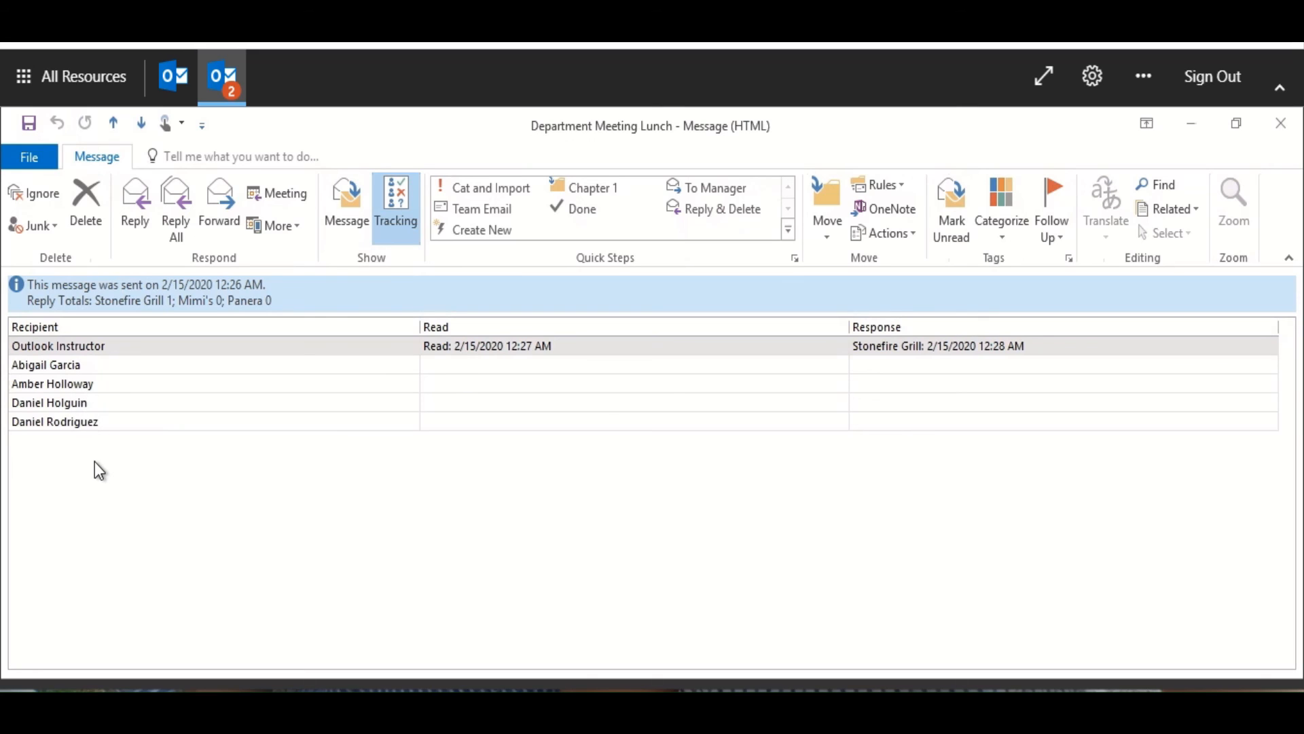
left_click(1280, 136)
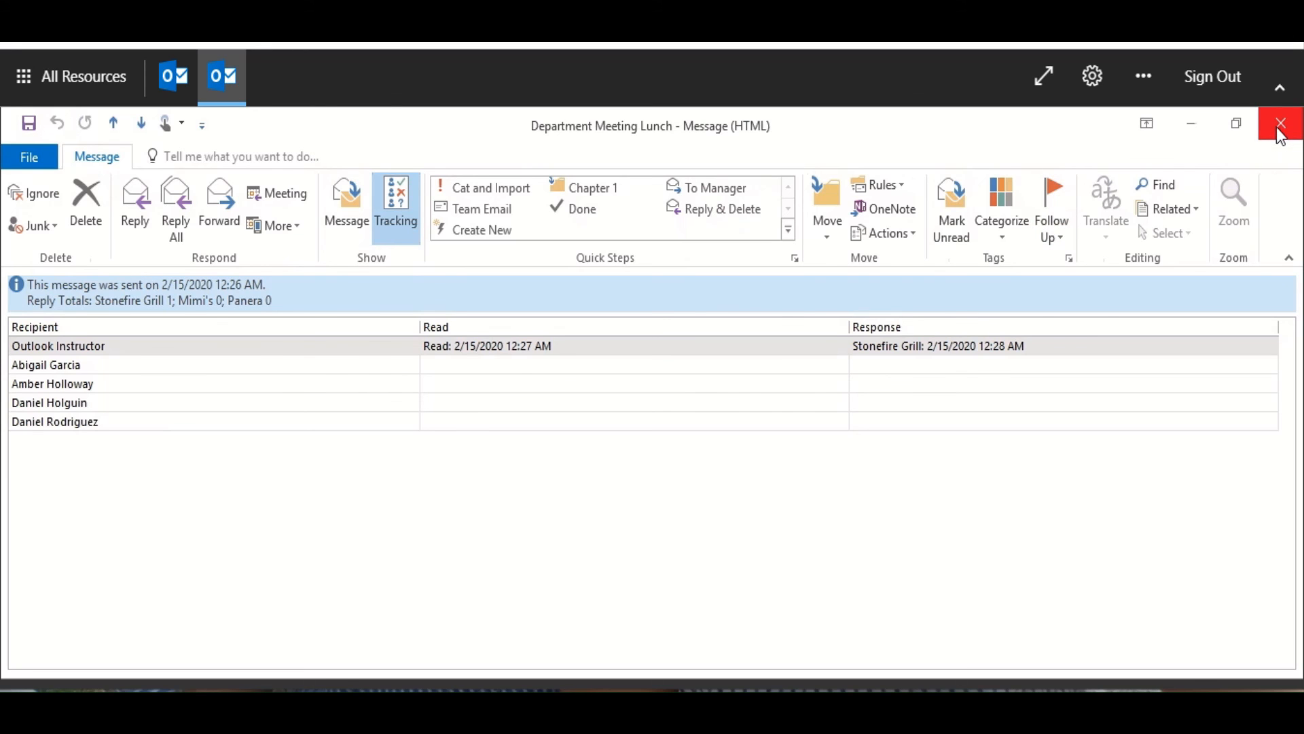